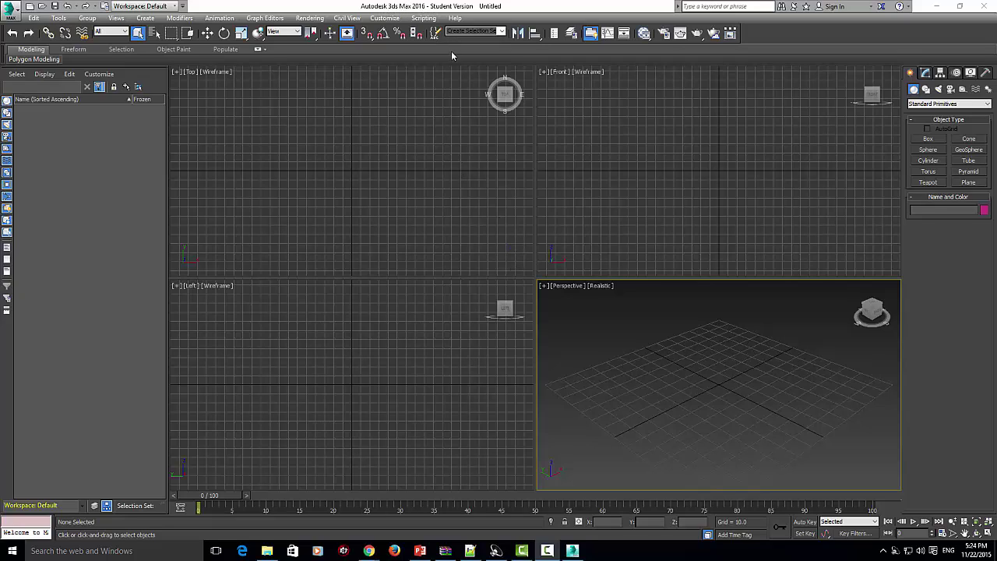
# - Create a plane on the Perspective grid and change its colour to green
pyautogui.click(968, 184)
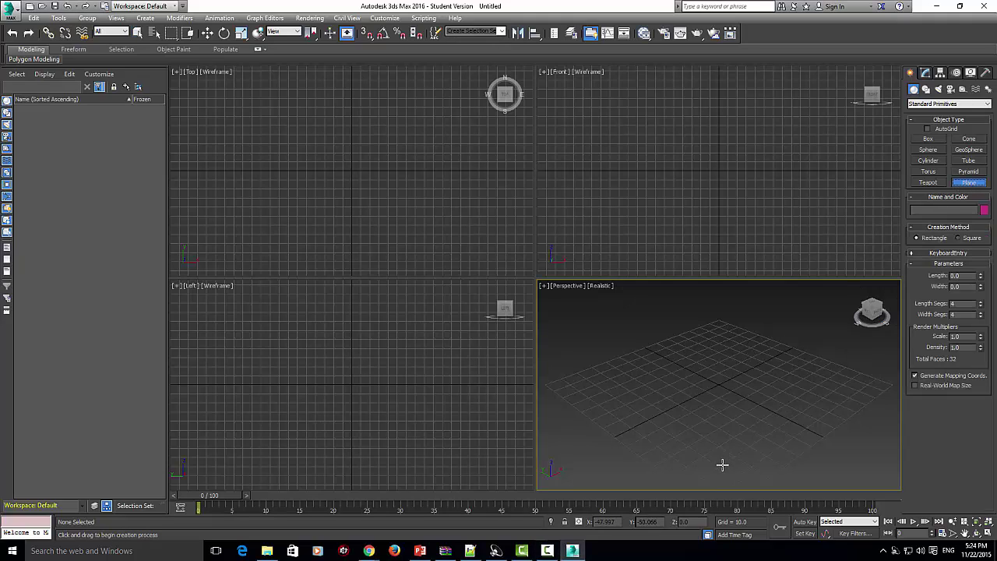
pyautogui.moveTo(727, 475); pyautogui.dragTo(738, 333)
pyautogui.click(984, 210)
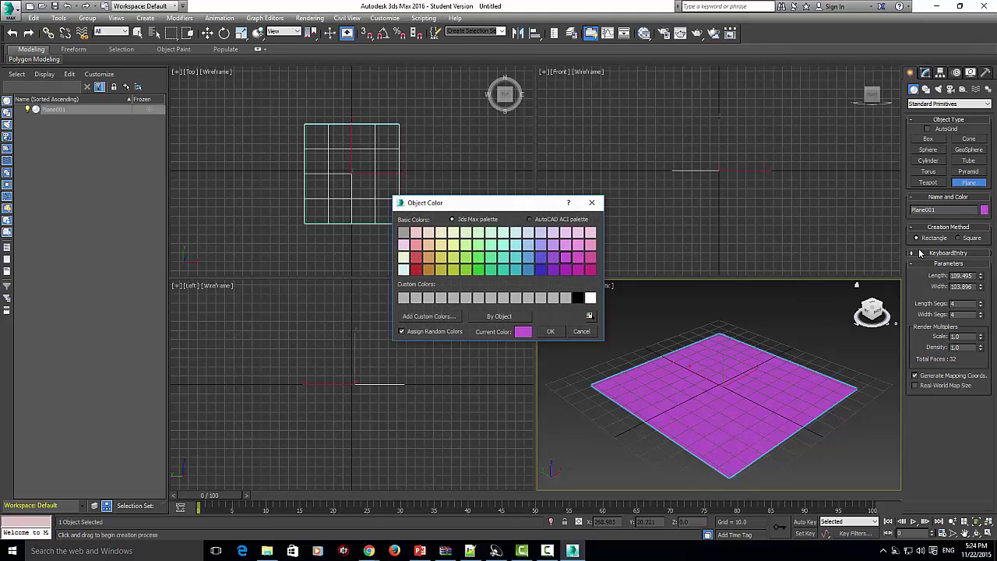
pyautogui.click(477, 270)
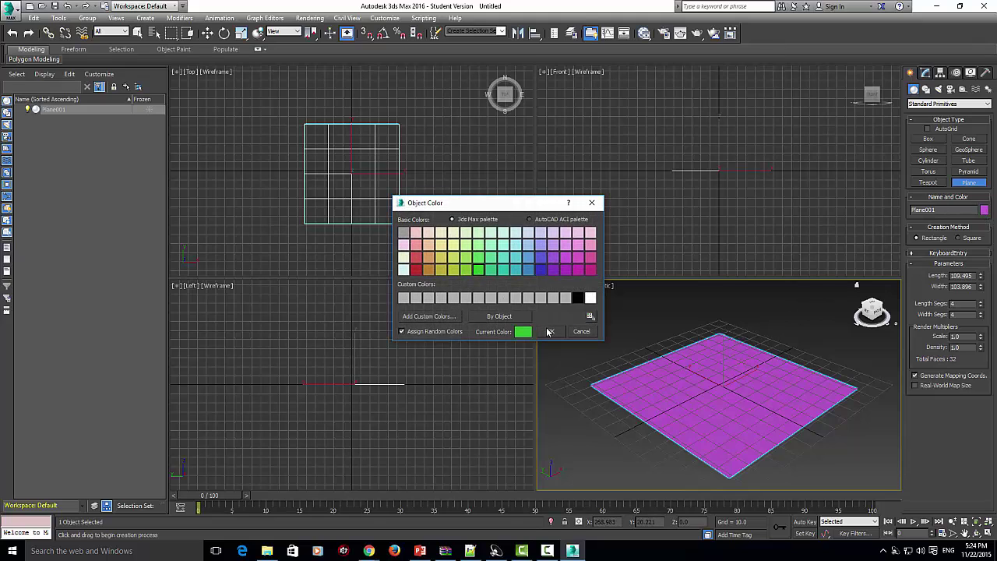
pyautogui.click(550, 331)
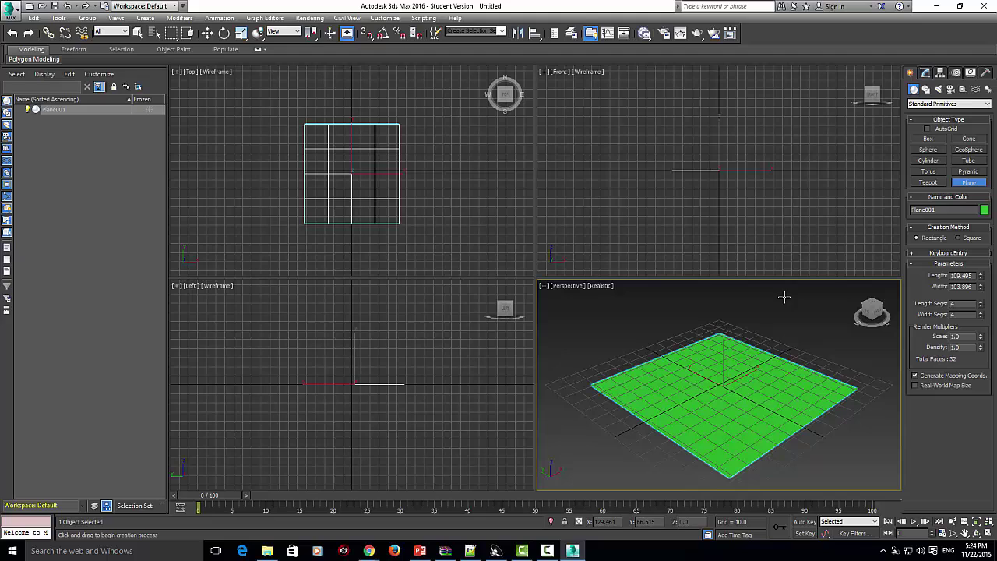
# - Create Teapot001 on the plane, then orbit the Perspective view to an elevated corner
pyautogui.click(927, 182)
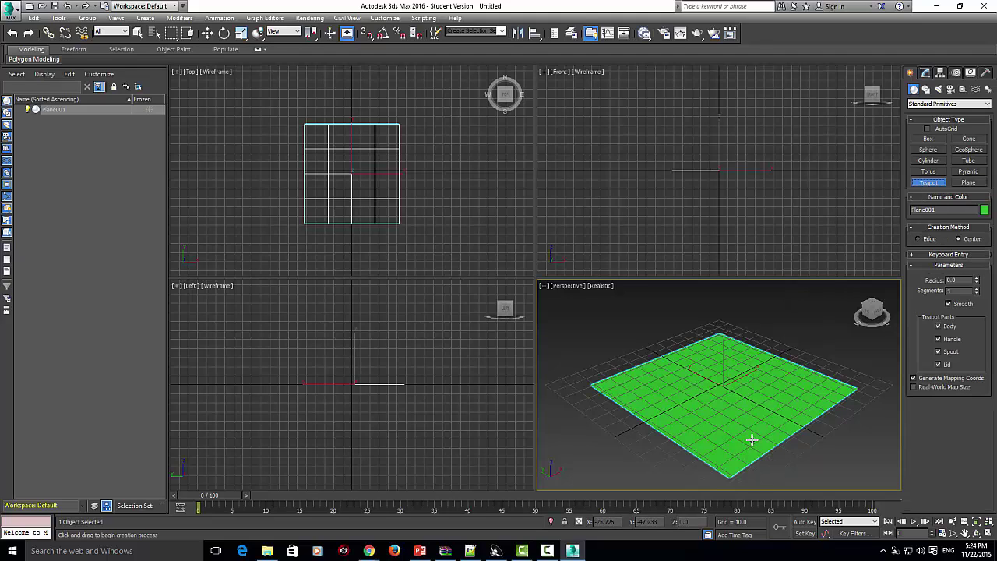
pyautogui.moveTo(749, 440); pyautogui.dragTo(727, 425)
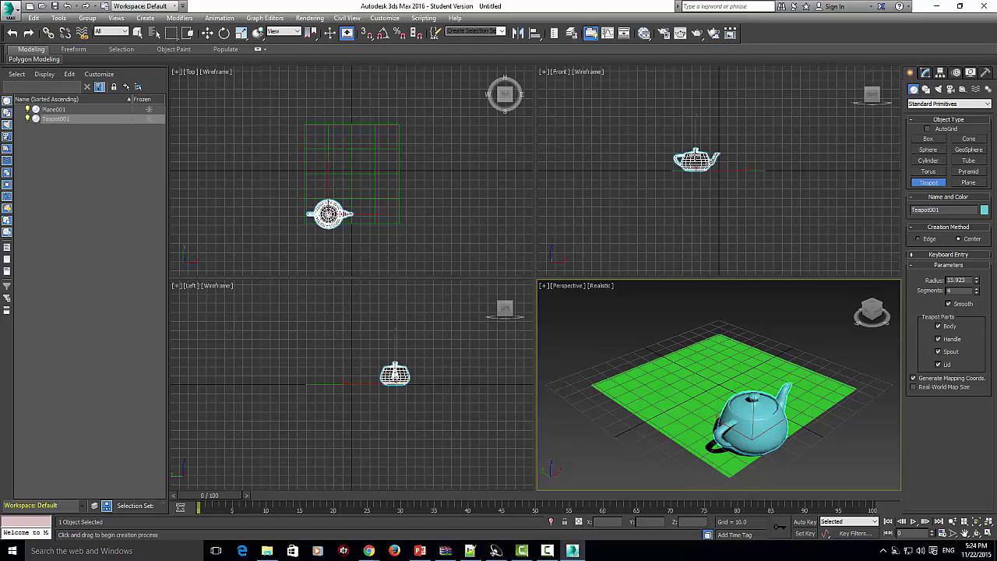
pyautogui.click(208, 32)
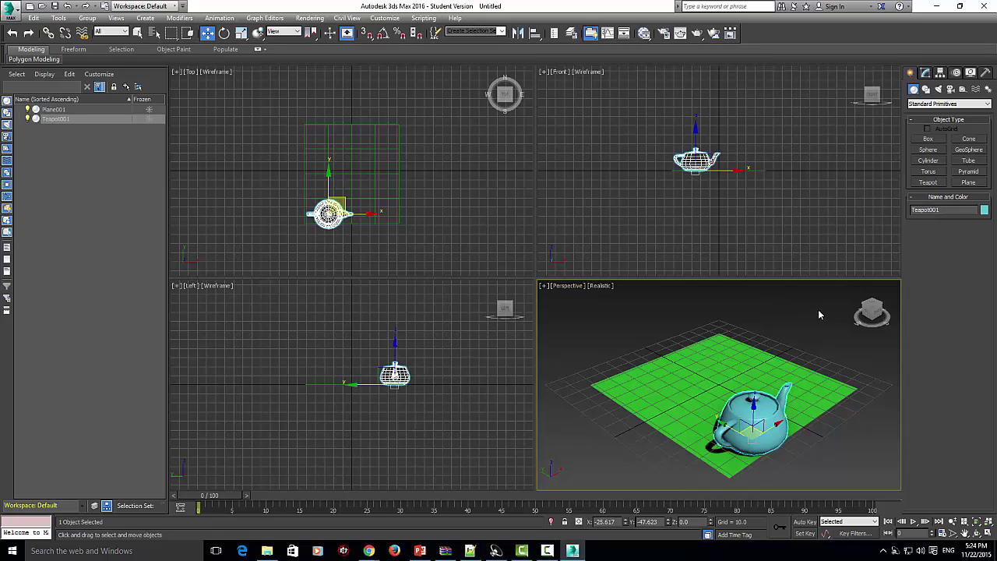
pyautogui.click(870, 313)
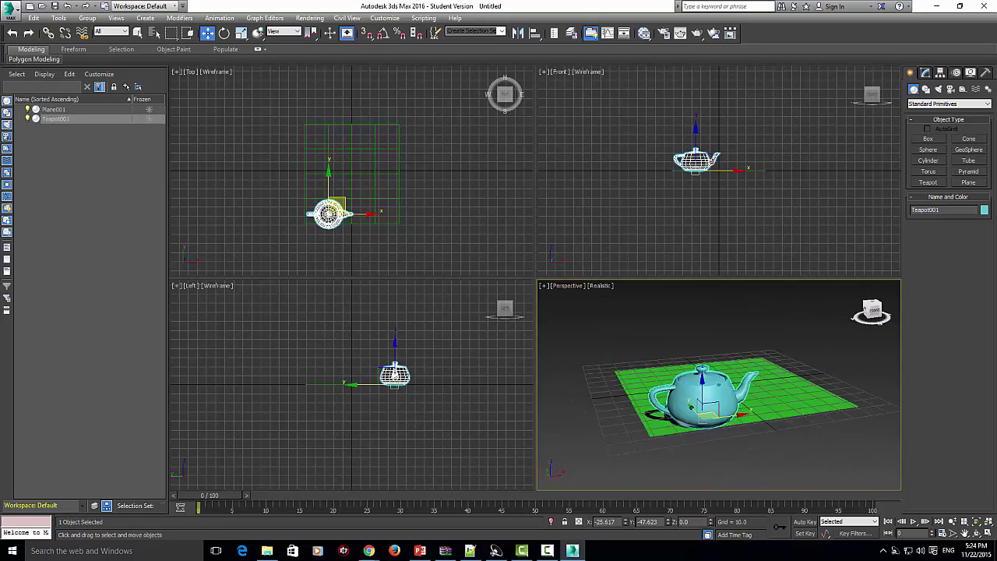
pyautogui.click(871, 307)
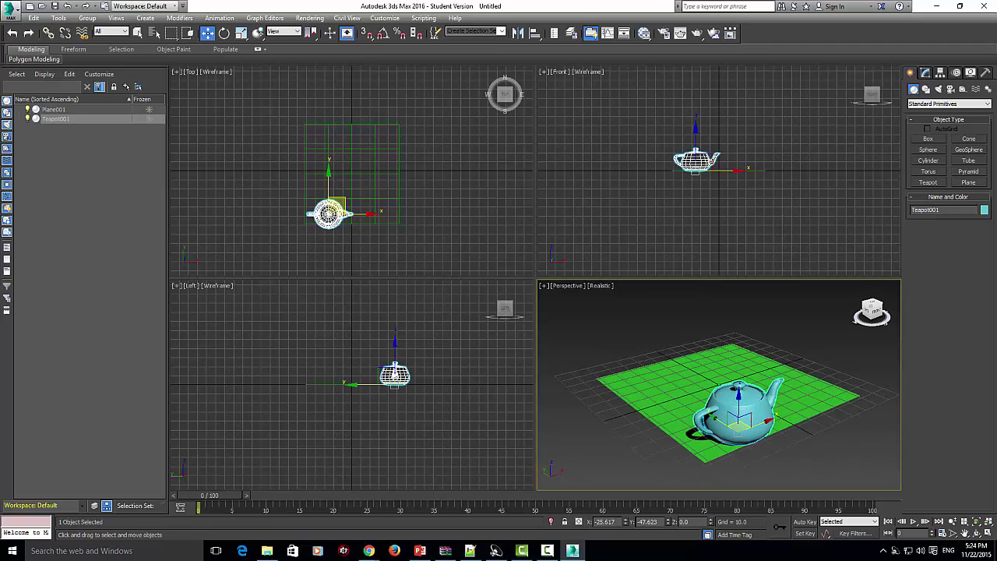
# - Maximize the Perspective viewport and turn on Auto Key
pyautogui.click(543, 286)
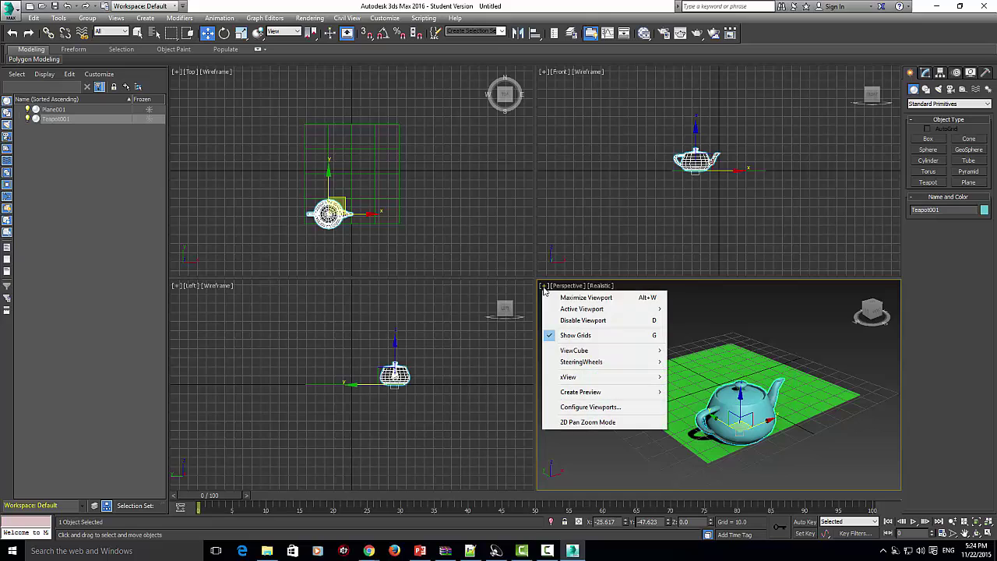
pyautogui.click(561, 301)
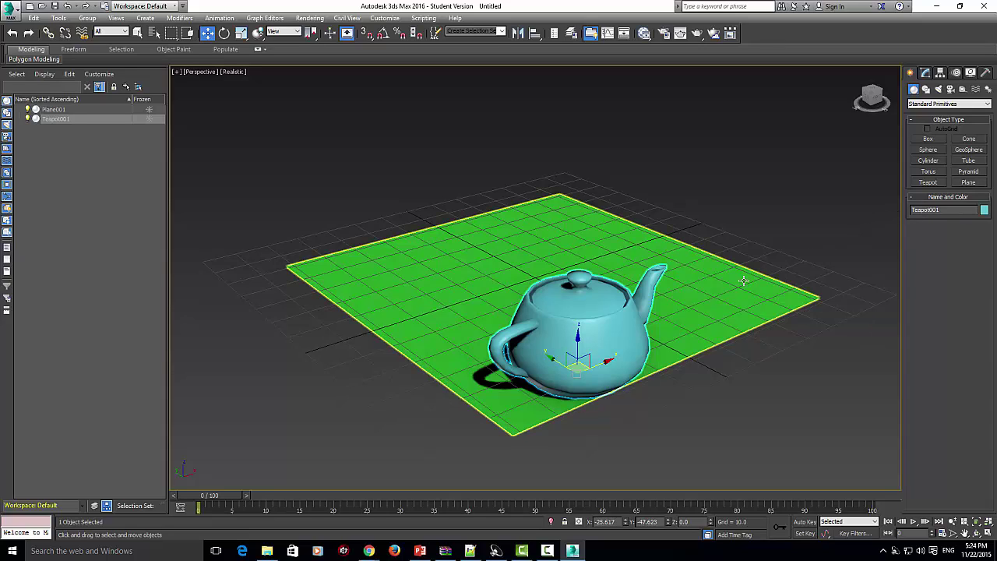
pyautogui.click(805, 525)
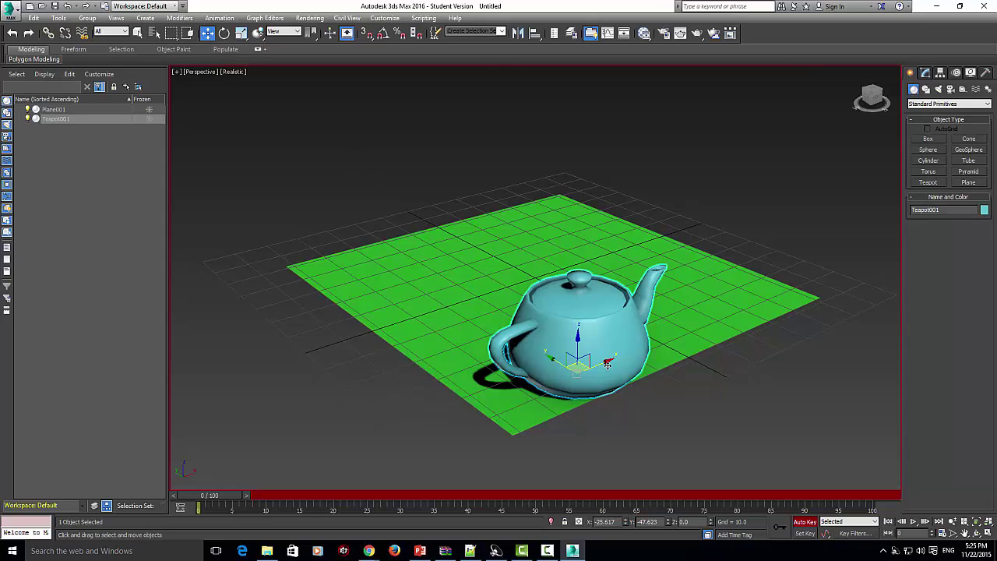
# - Slide the teapot right at frame 0, then shift it back-left at frame 1
pyautogui.moveTo(607, 362); pyautogui.dragTo(735, 305)
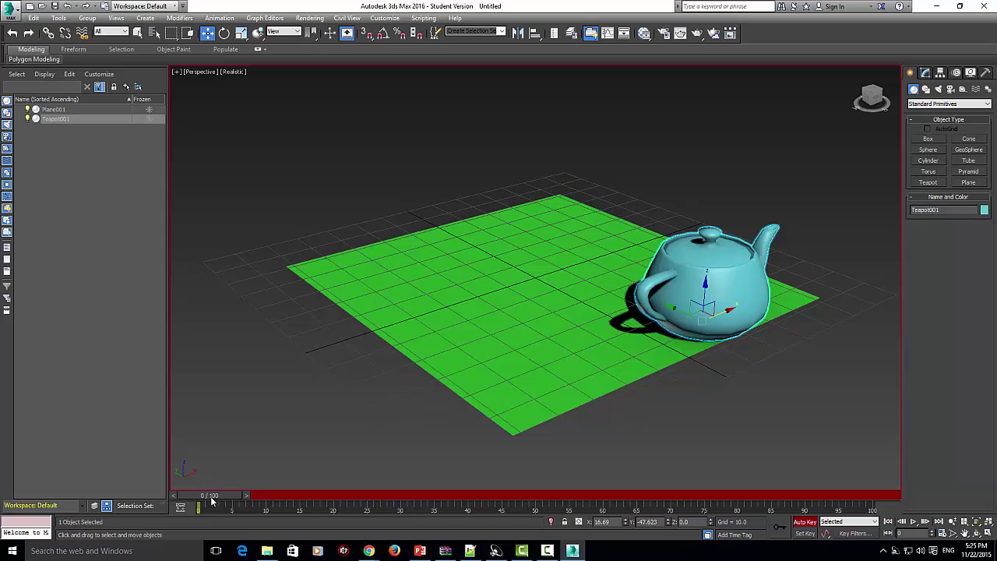
pyautogui.press('q')
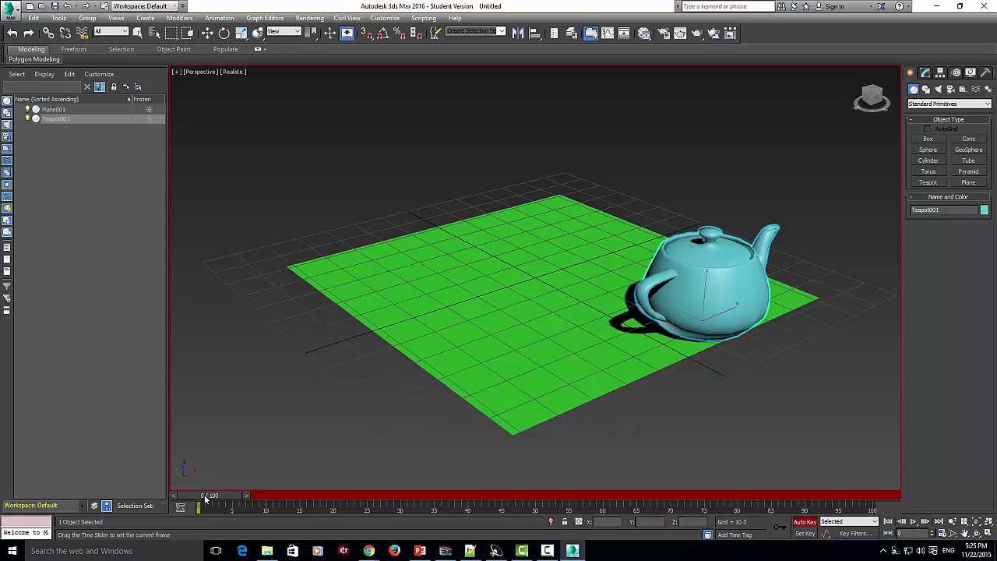
pyautogui.moveTo(205, 499)
pyautogui.mouseDown()
pyautogui.moveTo(237, 496)
pyautogui.moveTo(199, 496)
pyautogui.mouseUp()
pyautogui.press('w')
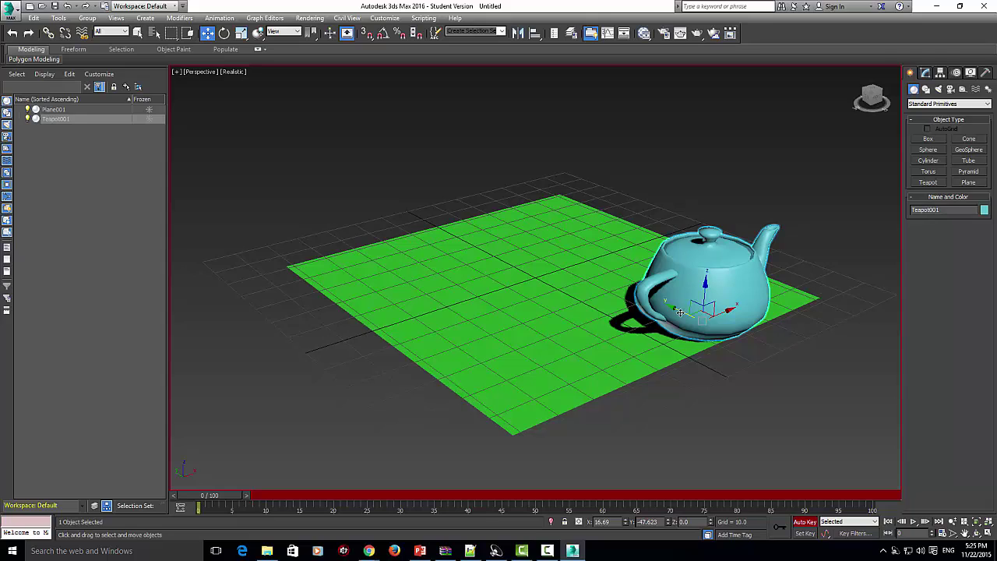
pyautogui.moveTo(680, 312); pyautogui.dragTo(664, 304)
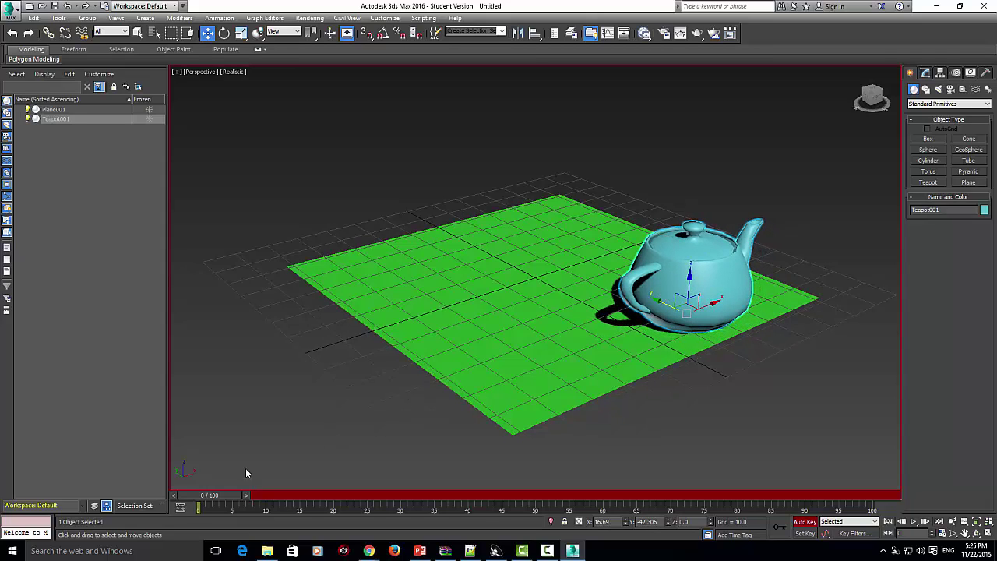
# - Key the teapot sliding left at frame 5, then scrub to frame 9 and back to 0
pyautogui.press('q')
pyautogui.moveTo(228, 496); pyautogui.dragTo(260, 496)
pyautogui.press('w')
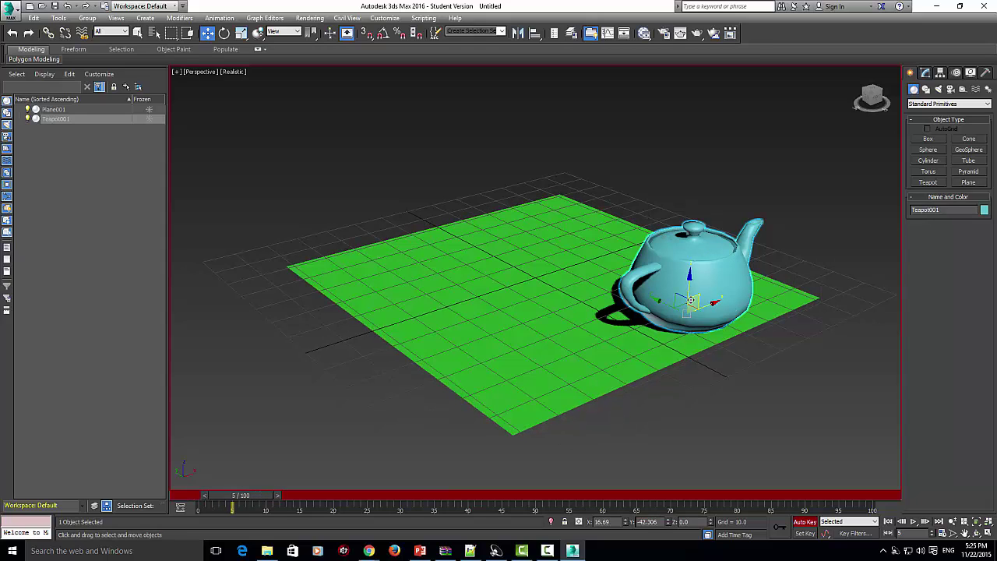
pyautogui.moveTo(711, 303); pyautogui.dragTo(653, 341)
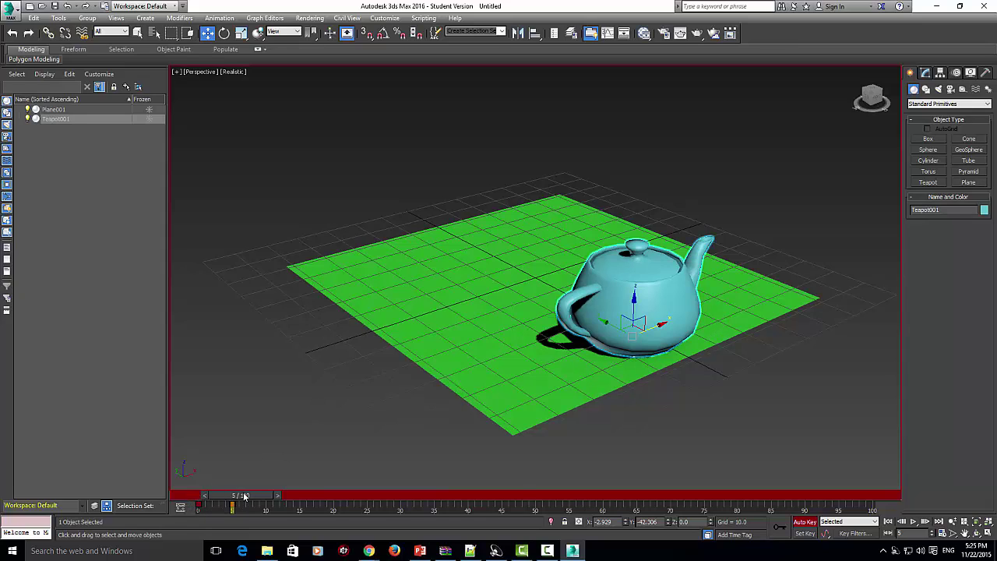
pyautogui.moveTo(244, 495); pyautogui.dragTo(265, 496)
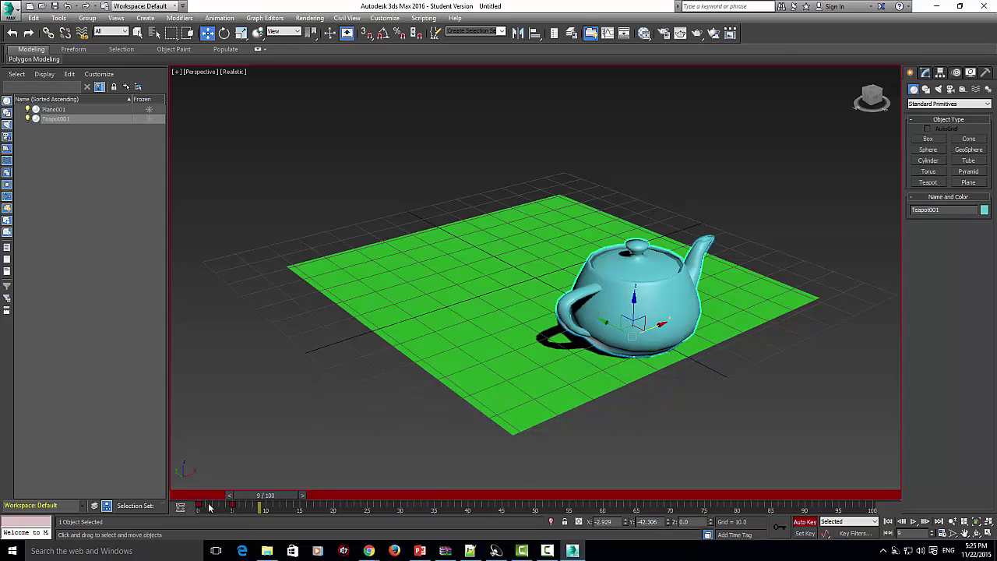
pyautogui.moveTo(270, 496); pyautogui.dragTo(204, 496)
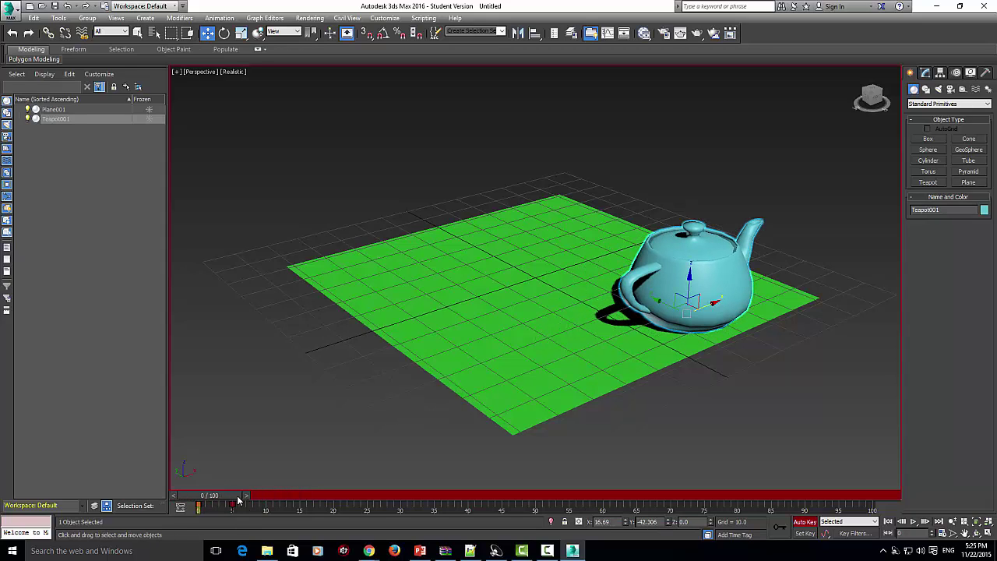
# - Preview playback, then key the teapot lifted at frame 10 and moved back-left at frame 20
pyautogui.click(913, 521)
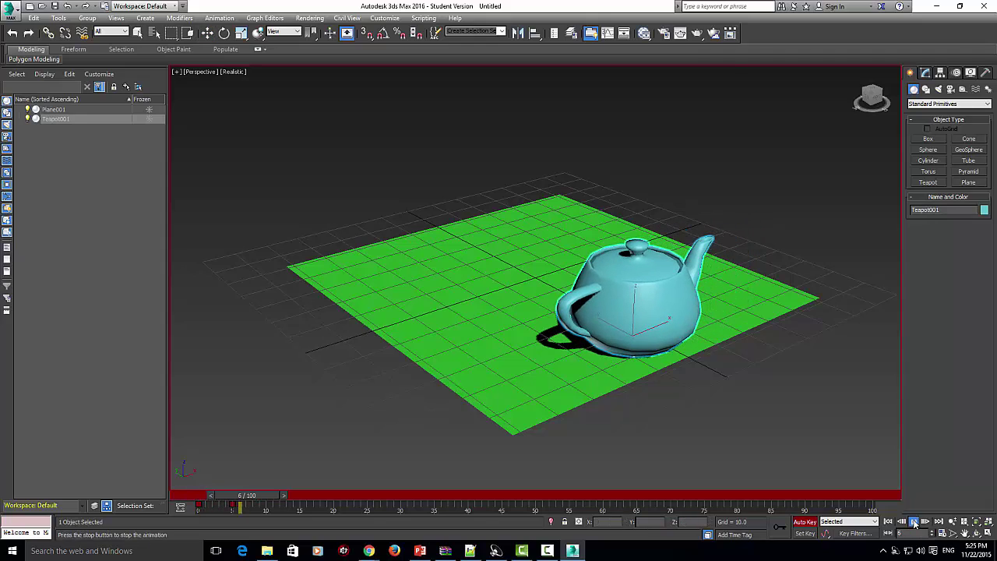
pyautogui.click(913, 521)
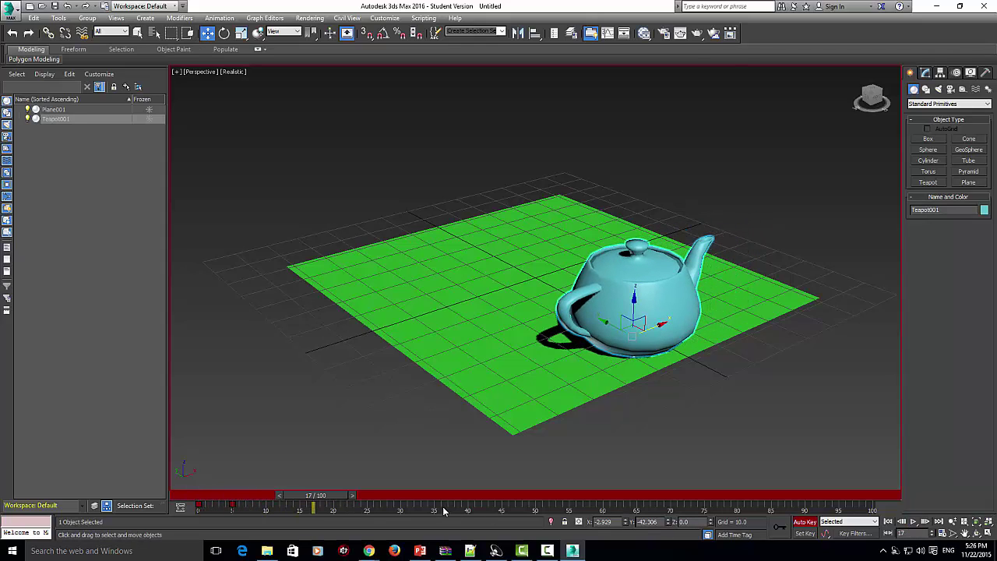
pyautogui.moveTo(309, 497); pyautogui.dragTo(265, 501)
pyautogui.press('w')
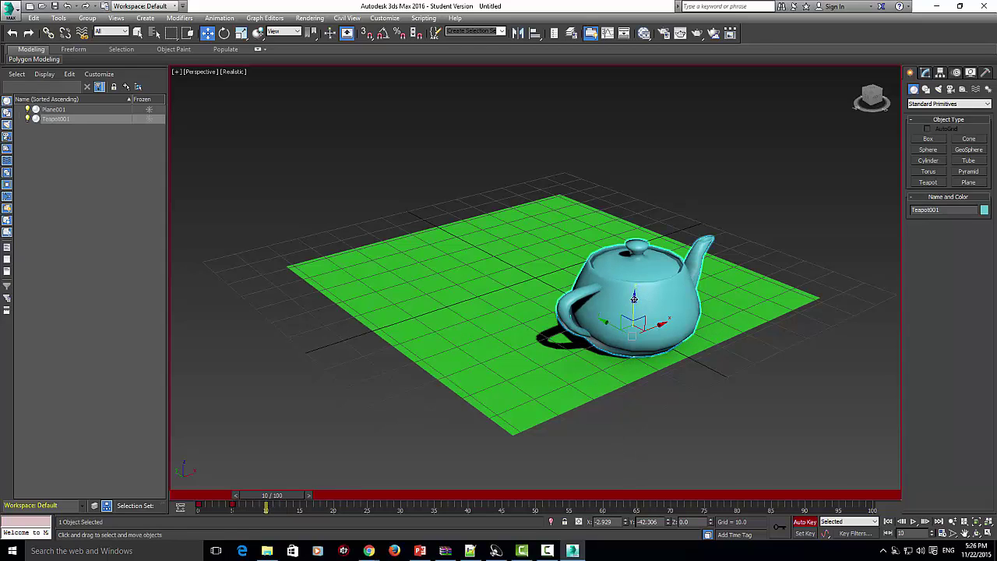
pyautogui.moveTo(634, 298); pyautogui.dragTo(646, 233)
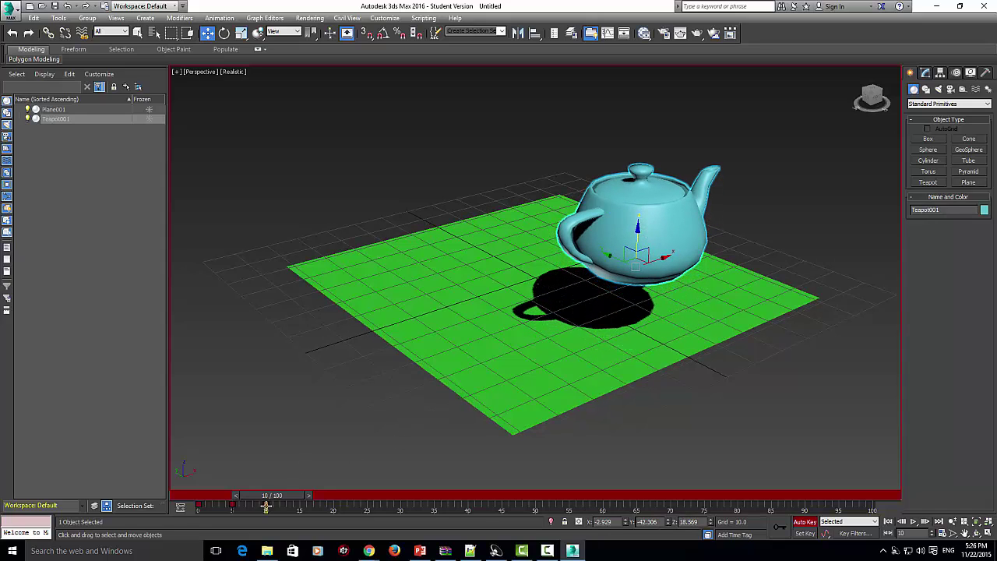
pyautogui.moveTo(279, 495); pyautogui.dragTo(348, 496)
pyautogui.press('w')
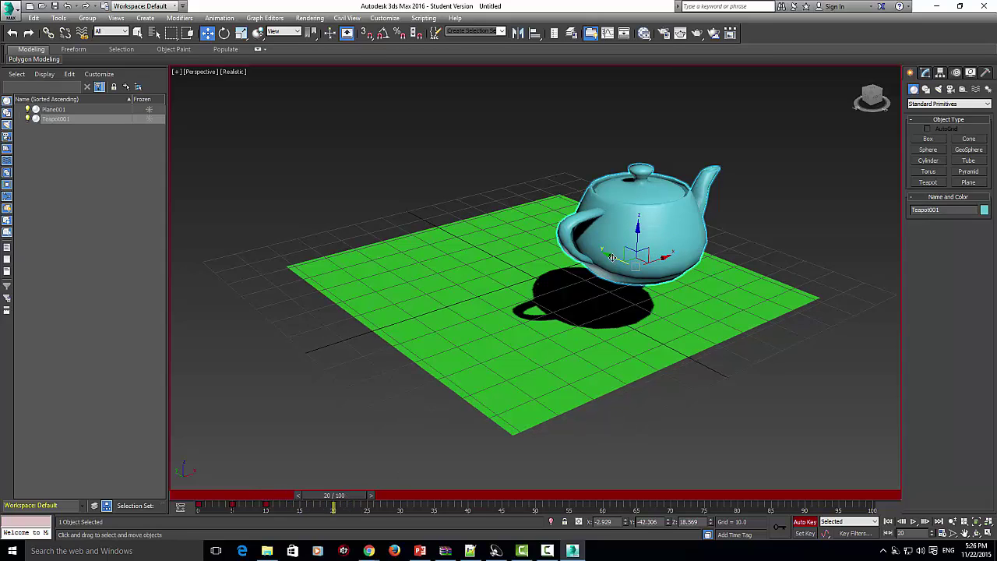
pyautogui.moveTo(615, 260); pyautogui.dragTo(479, 191)
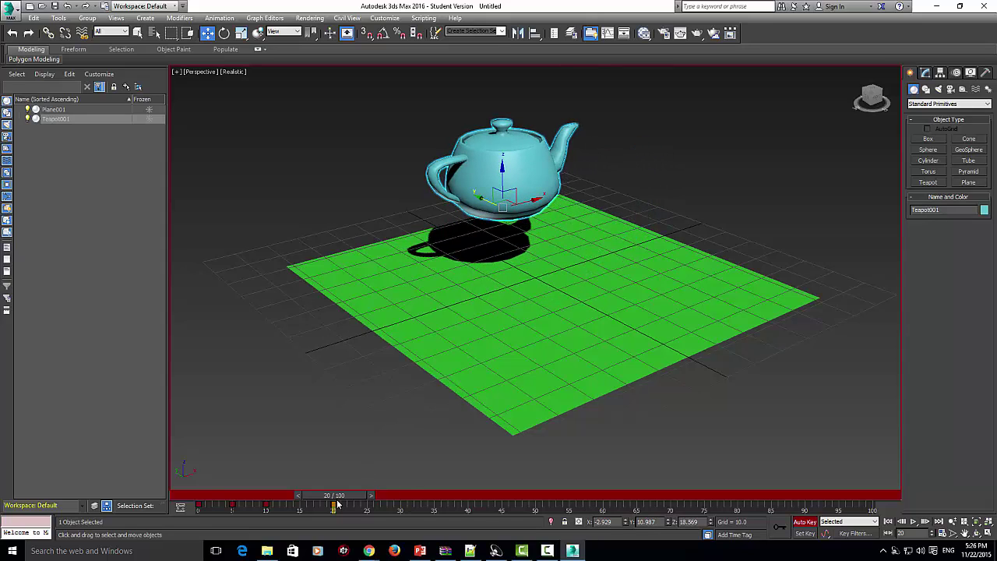
# - Key the teapot moving lower-left at frame 25, landing on the plane at 40, sliding left at 60
pyautogui.moveTo(335, 499); pyautogui.dragTo(367, 499)
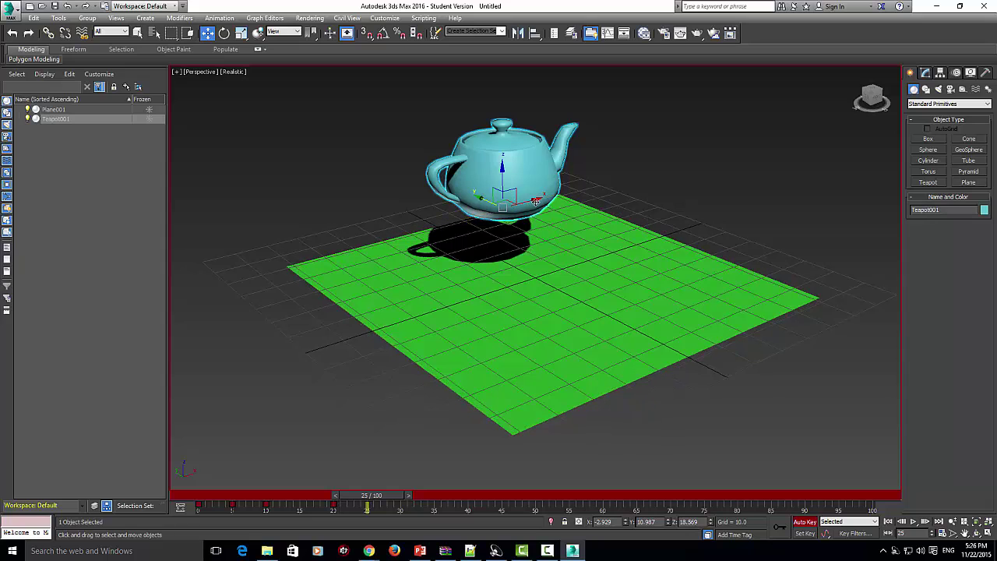
pyautogui.moveTo(514, 201); pyautogui.dragTo(527, 231)
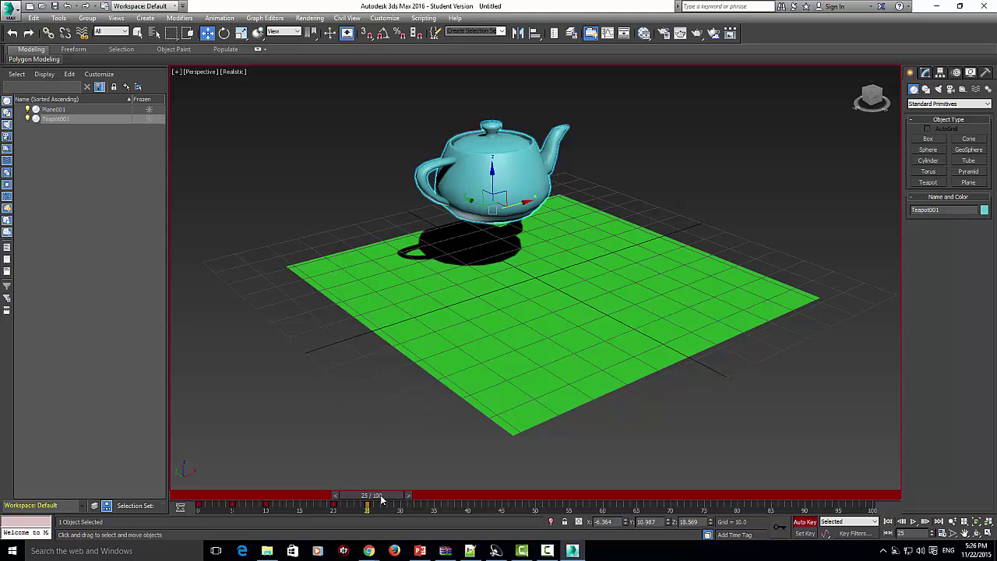
pyautogui.moveTo(382, 499); pyautogui.dragTo(478, 494)
pyautogui.press('w')
pyautogui.moveTo(493, 167); pyautogui.dragTo(494, 242)
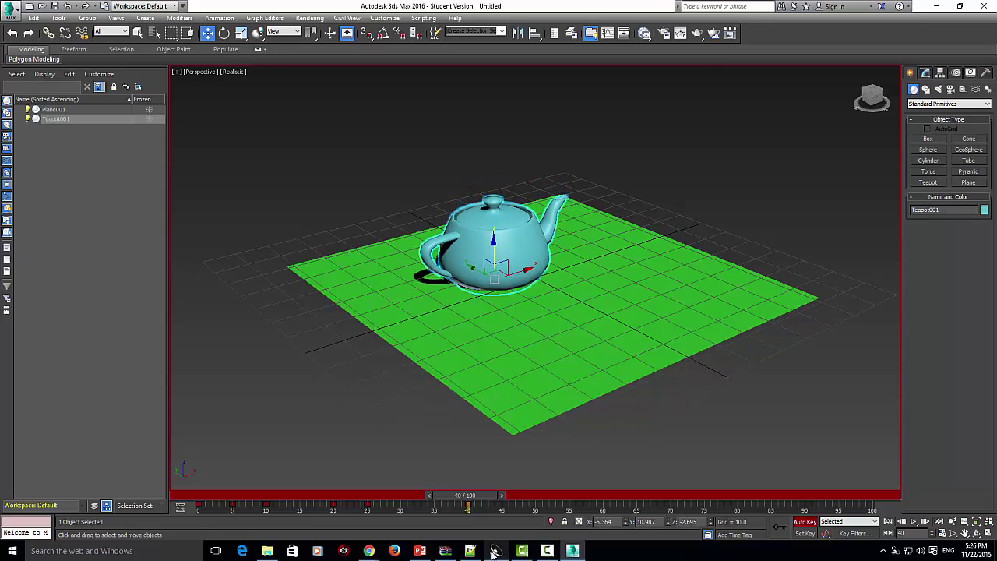
pyautogui.moveTo(471, 496); pyautogui.dragTo(609, 497)
pyautogui.press('w')
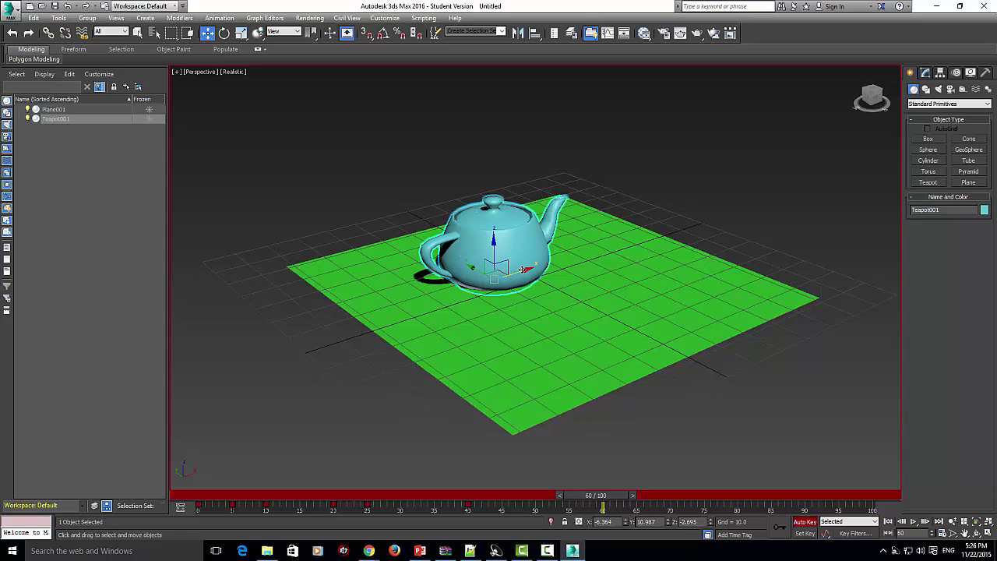
pyautogui.moveTo(521, 274); pyautogui.dragTo(358, 275)
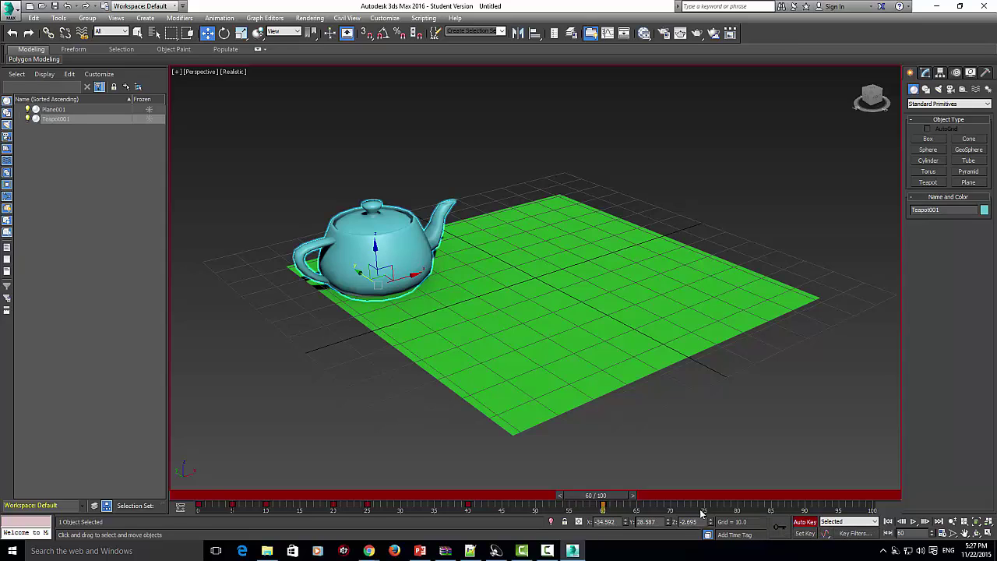
# - Return to frame 0, turn off Auto Key, and create Cone001 on the plane beside the teapot
pyautogui.click(888, 521)
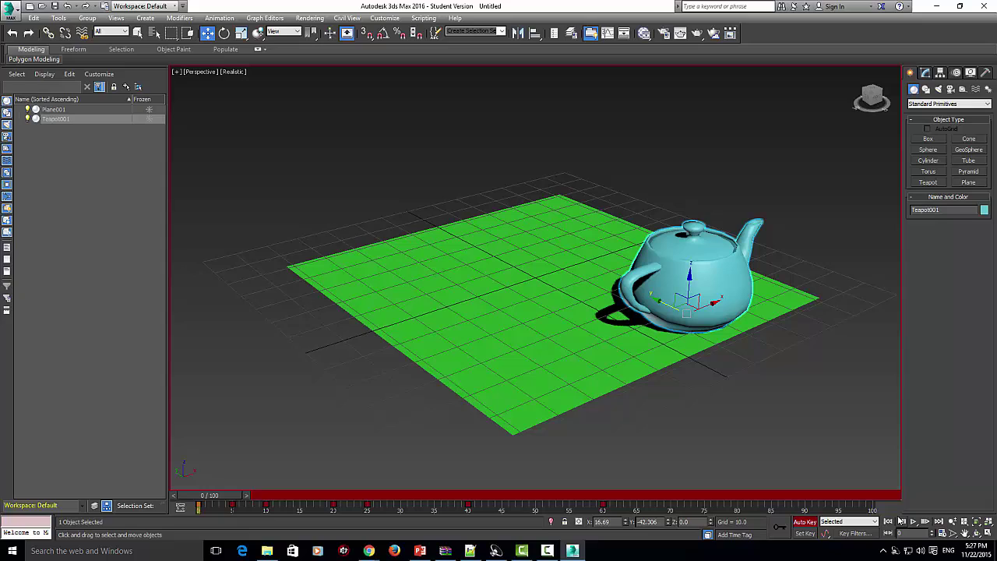
pyautogui.click(807, 522)
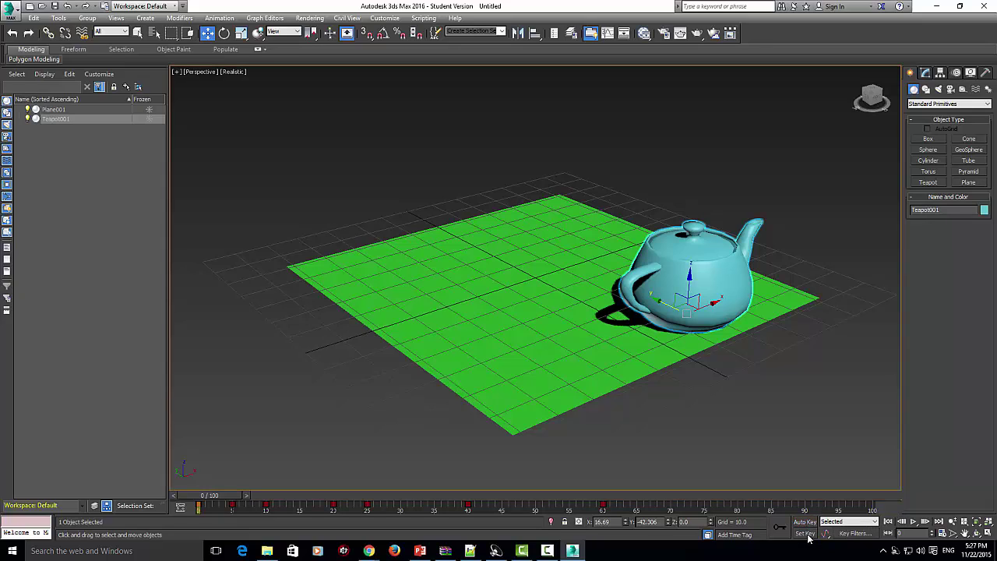
pyautogui.click(969, 139)
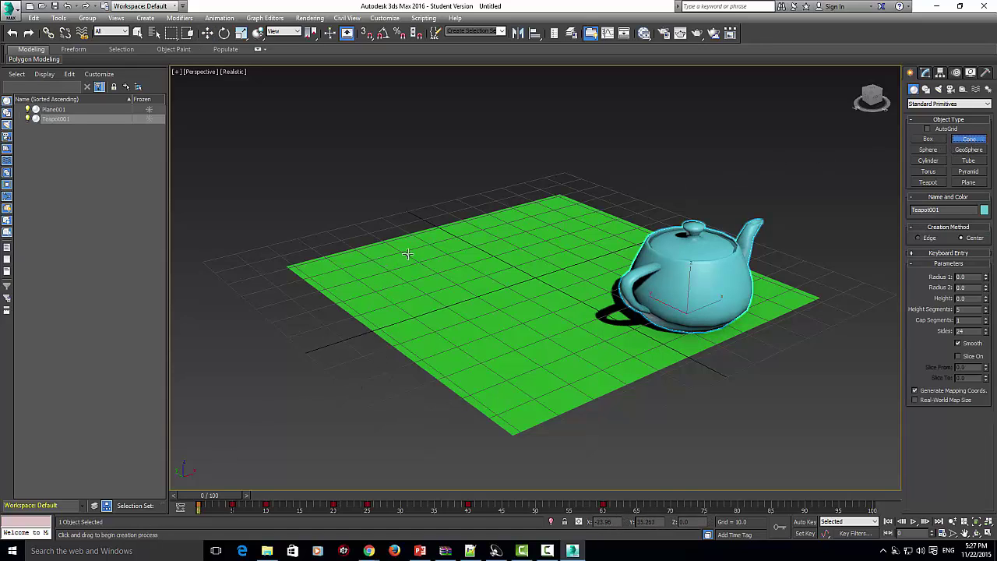
pyautogui.moveTo(567, 234); pyautogui.dragTo(556, 212)
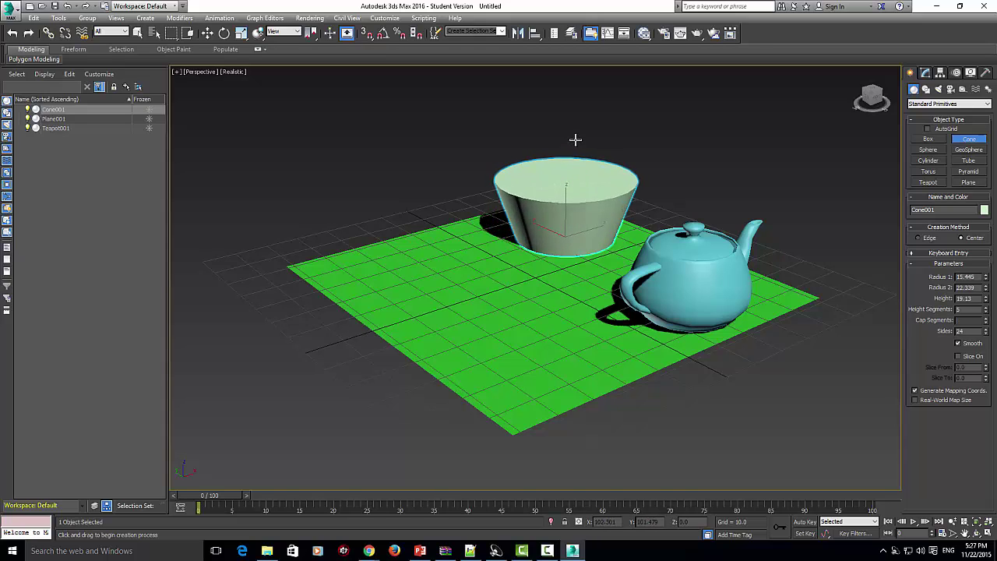
pyautogui.click(580, 201)
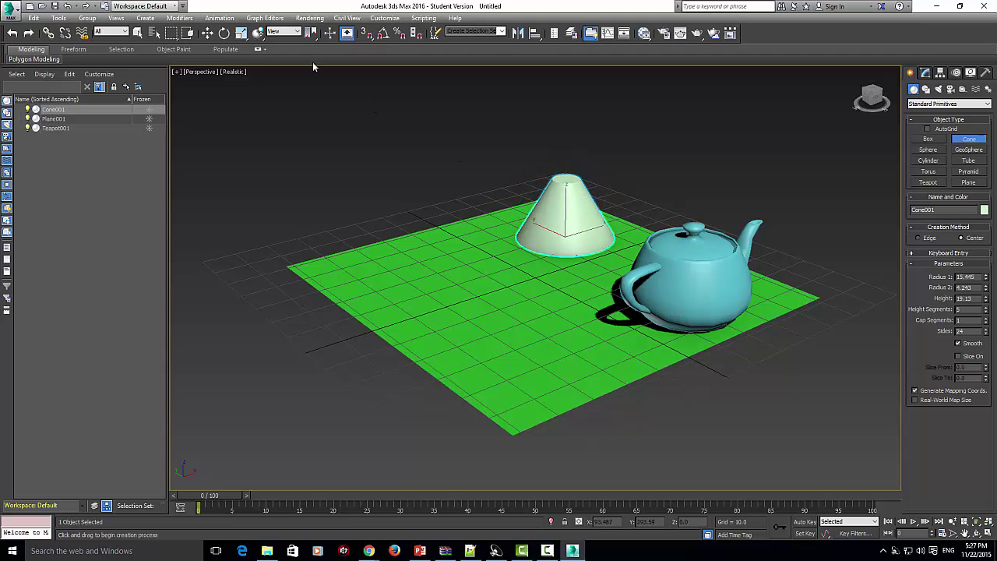
pyautogui.click(207, 35)
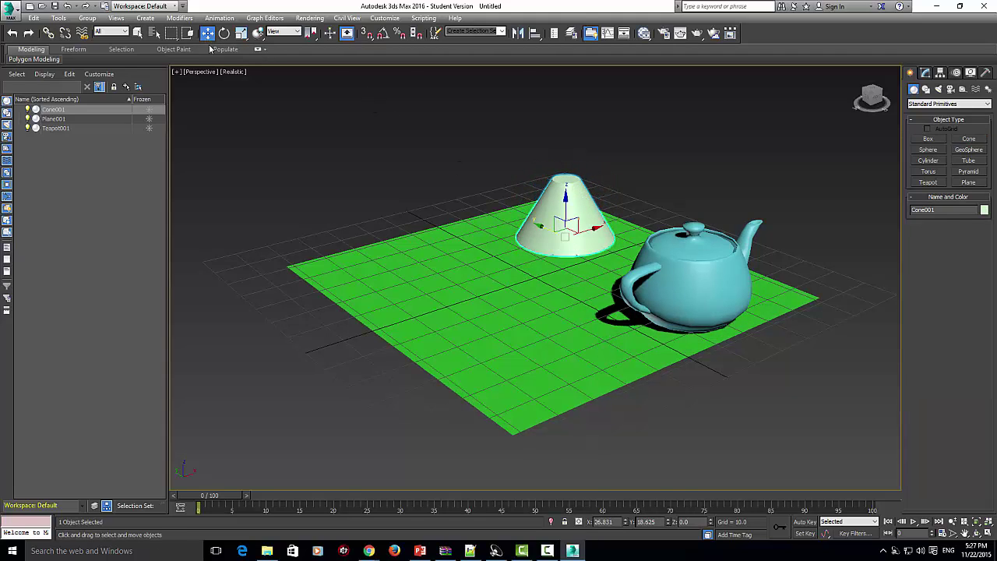
# - With Set Key mode on, raise the cone high above the plane and key it at frame 5
pyautogui.click(805, 534)
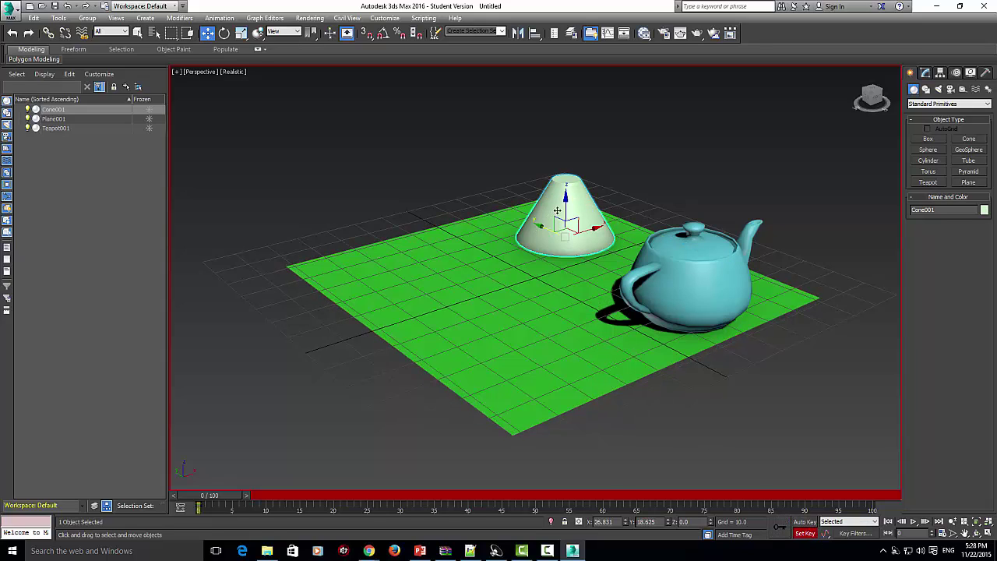
pyautogui.moveTo(566, 196); pyautogui.dragTo(566, 112)
pyautogui.moveTo(230, 495); pyautogui.dragTo(253, 495)
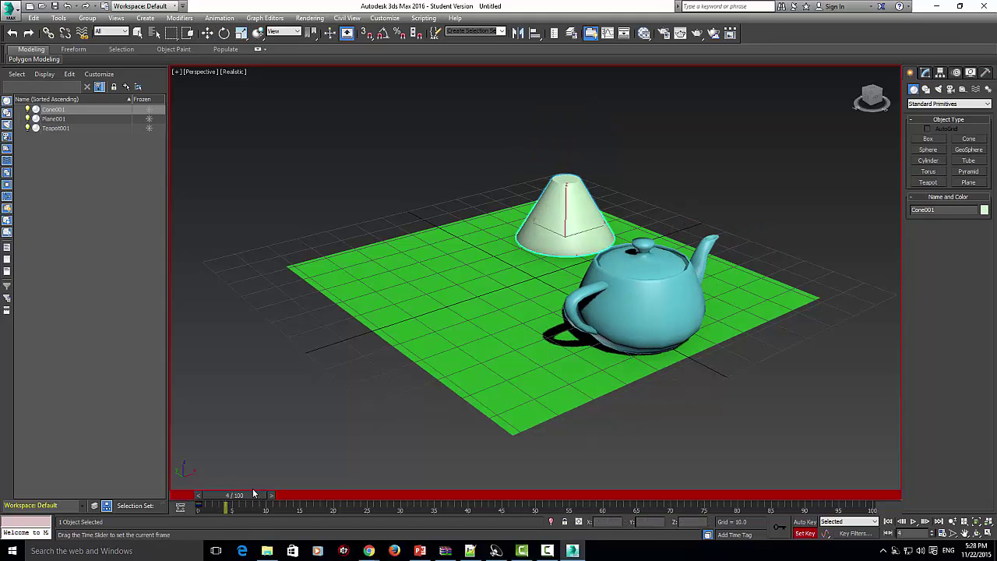
pyautogui.moveTo(260, 495); pyautogui.dragTo(265, 495)
pyautogui.press('w')
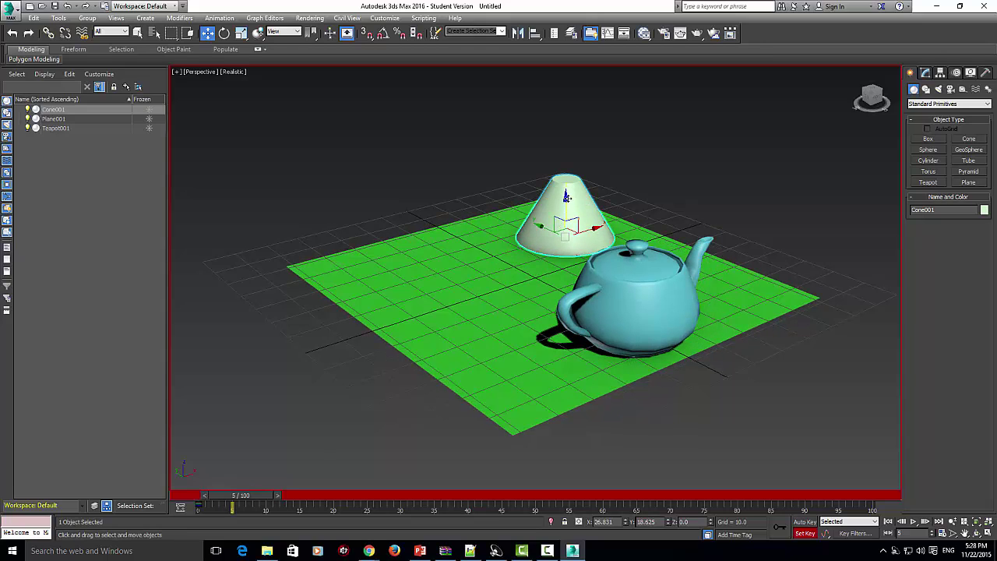
pyautogui.moveTo(568, 198); pyautogui.dragTo(570, 133)
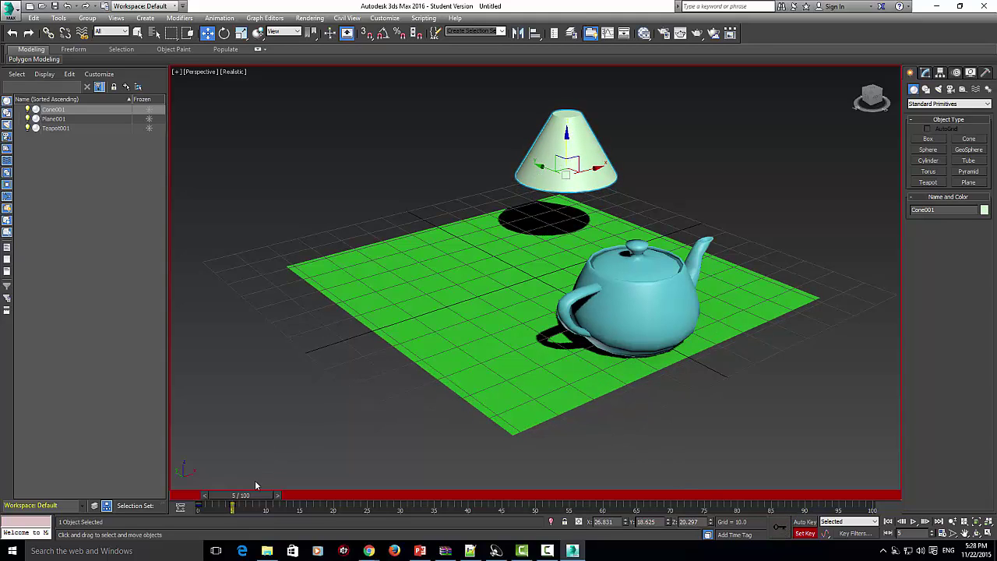
pyautogui.moveTo(247, 498)
pyautogui.mouseDown()
pyautogui.moveTo(215, 502)
pyautogui.moveTo(248, 501)
pyautogui.mouseUp()
pyautogui.press('w')
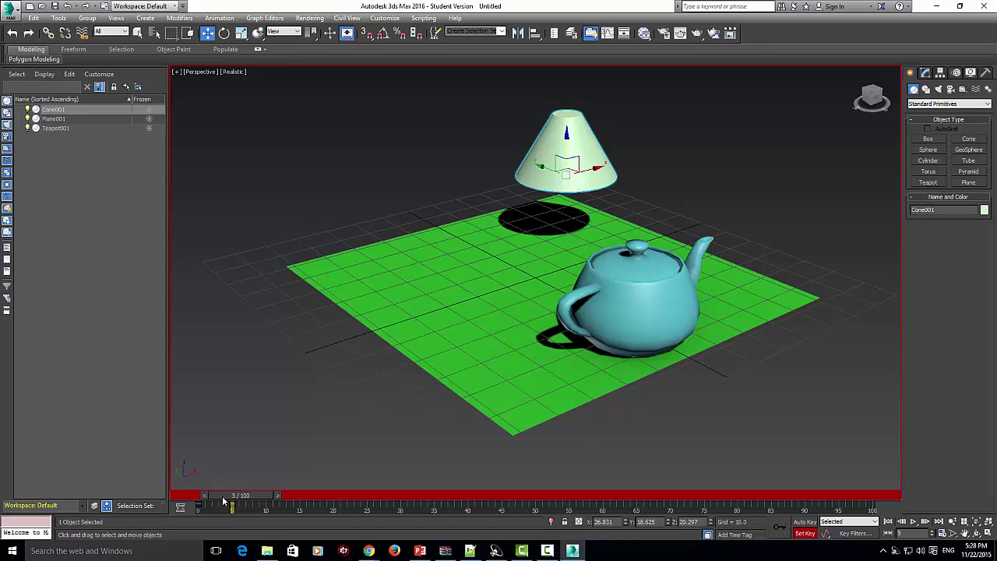
pyautogui.press('q')
pyautogui.moveTo(241, 496); pyautogui.dragTo(274, 496)
# - Key the cone lowered onto the plane at frame 10 and moved to the front-right at frame 20
pyautogui.press('w')
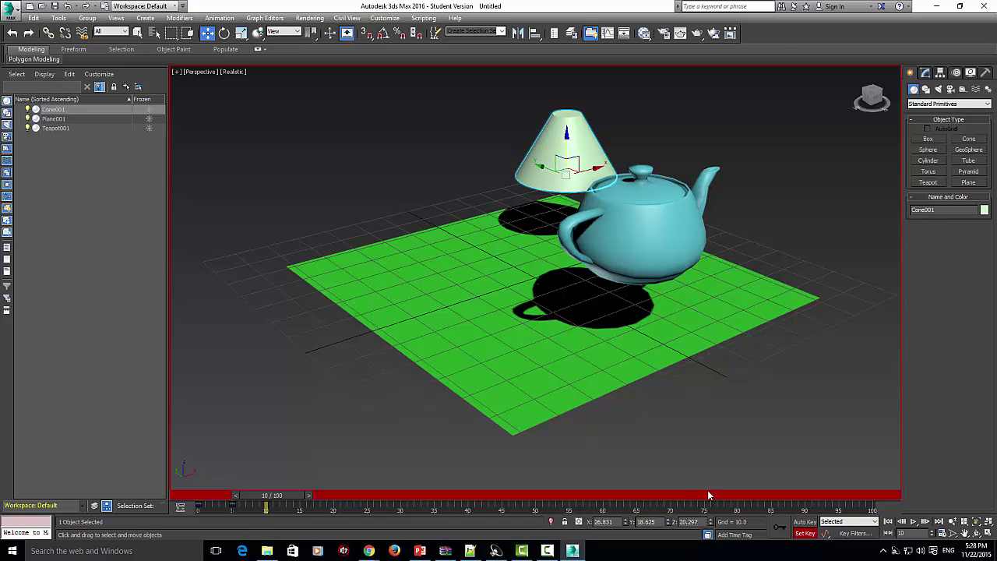
pyautogui.moveTo(566, 132); pyautogui.dragTo(581, 270)
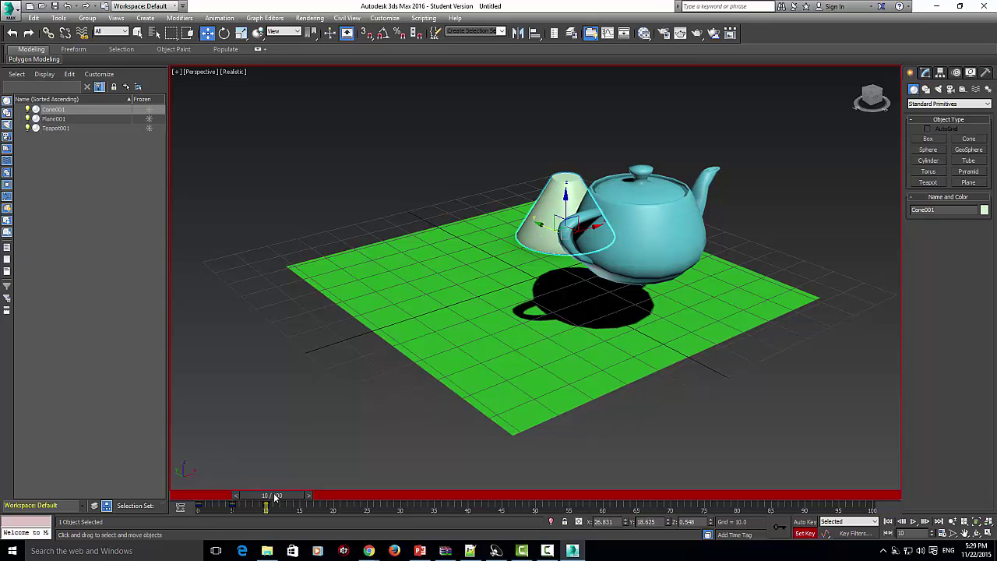
pyautogui.moveTo(275, 497); pyautogui.dragTo(341, 497)
pyautogui.press('w')
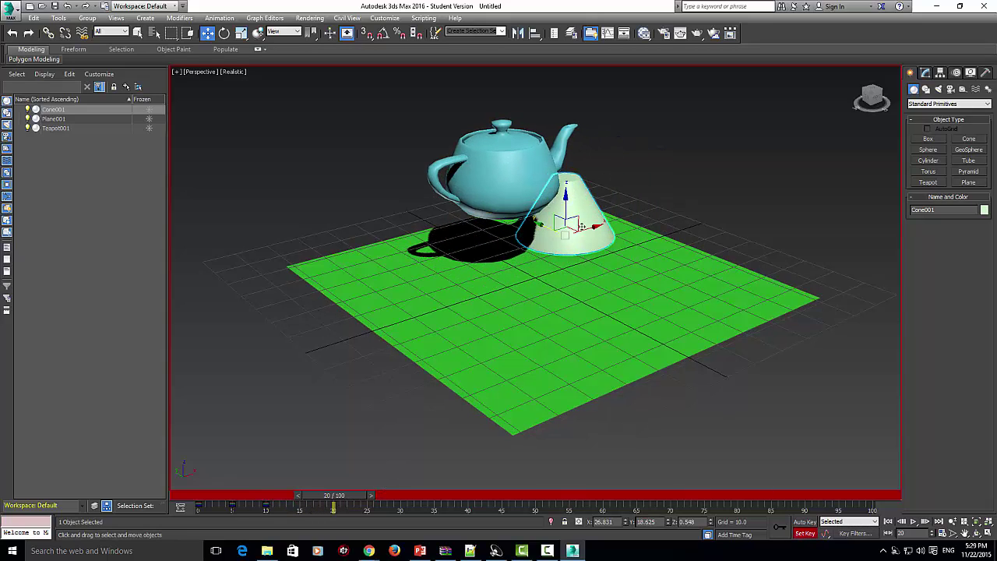
pyautogui.moveTo(543, 228); pyautogui.dragTo(674, 294)
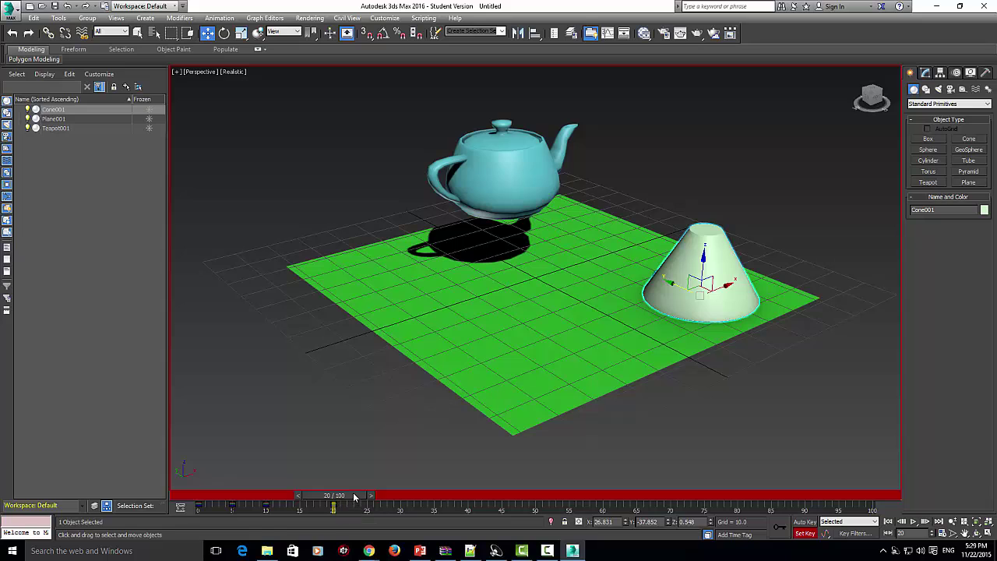
pyautogui.moveTo(354, 496); pyautogui.dragTo(228, 493)
pyautogui.press('w')
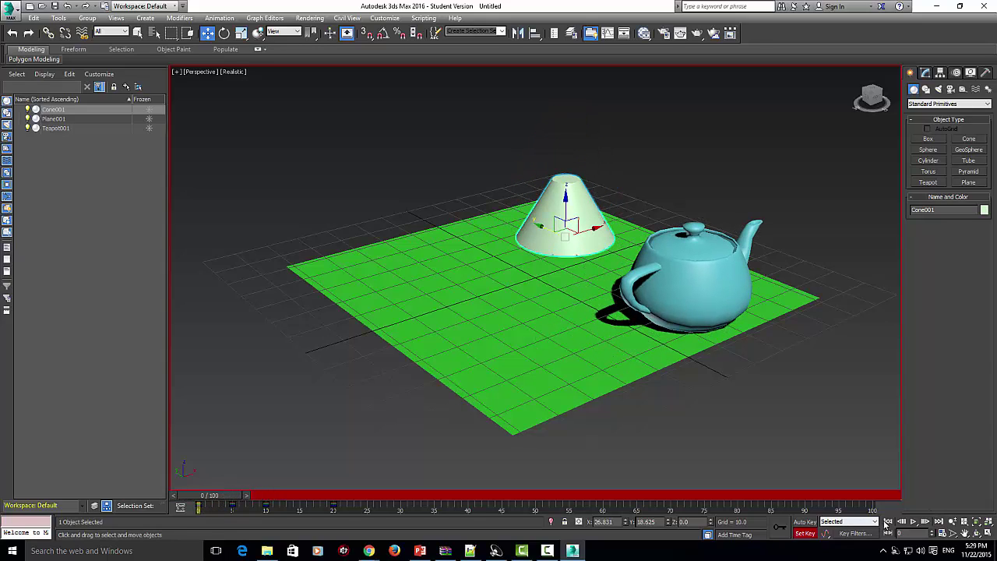
pyautogui.click(915, 521)
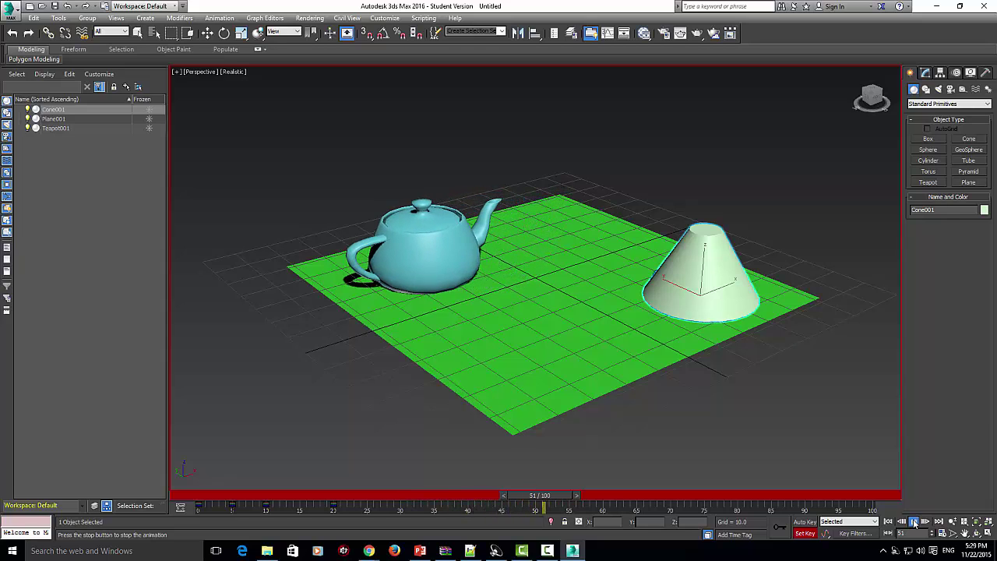
pyautogui.click(524, 496)
pyautogui.moveTo(525, 497); pyautogui.dragTo(201, 491)
pyautogui.press('w')
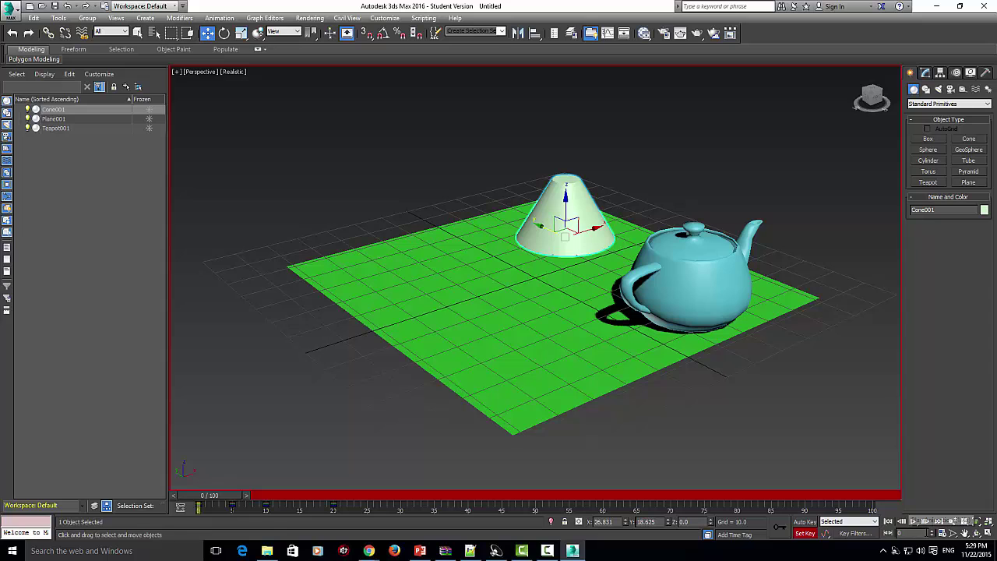
# - Change the playback speed in the Time Configuration dialog and confirm it
pyautogui.click(942, 534)
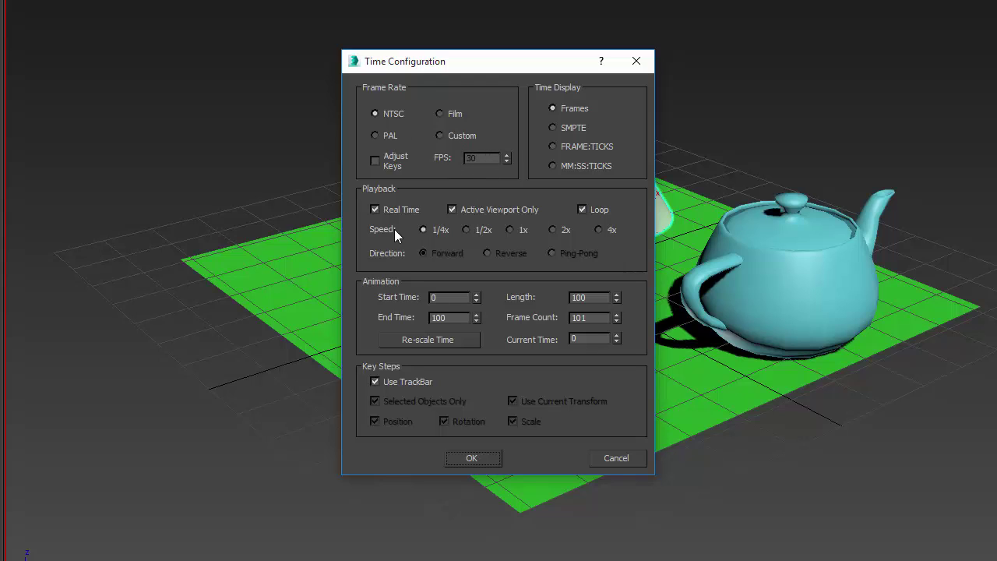
pyautogui.click(467, 230)
pyautogui.click(473, 458)
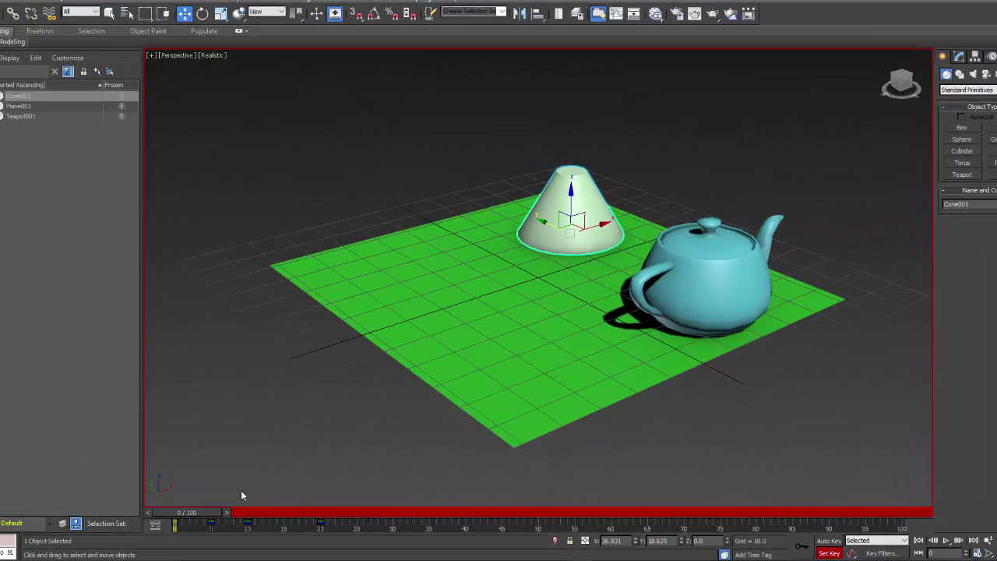
# - Play, stop and replay the teapot-and-cone animation to preview the motion
pyautogui.click(947, 540)
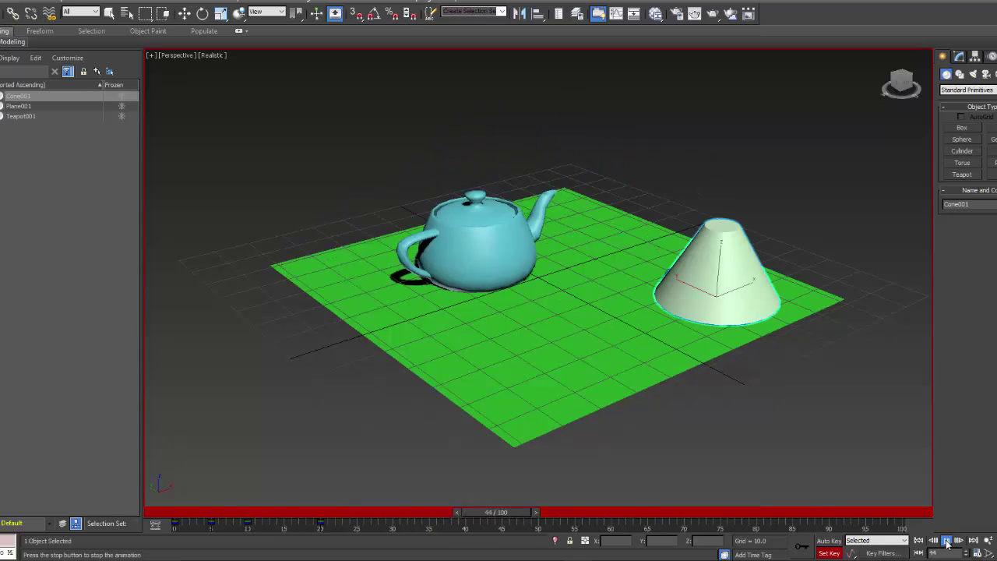
pyautogui.click(948, 541)
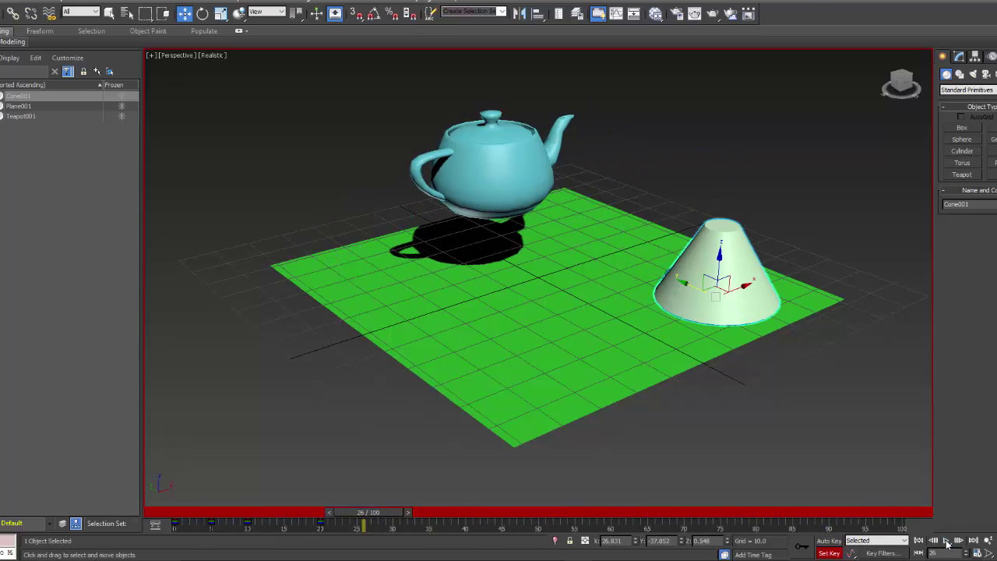
pyautogui.click(948, 540)
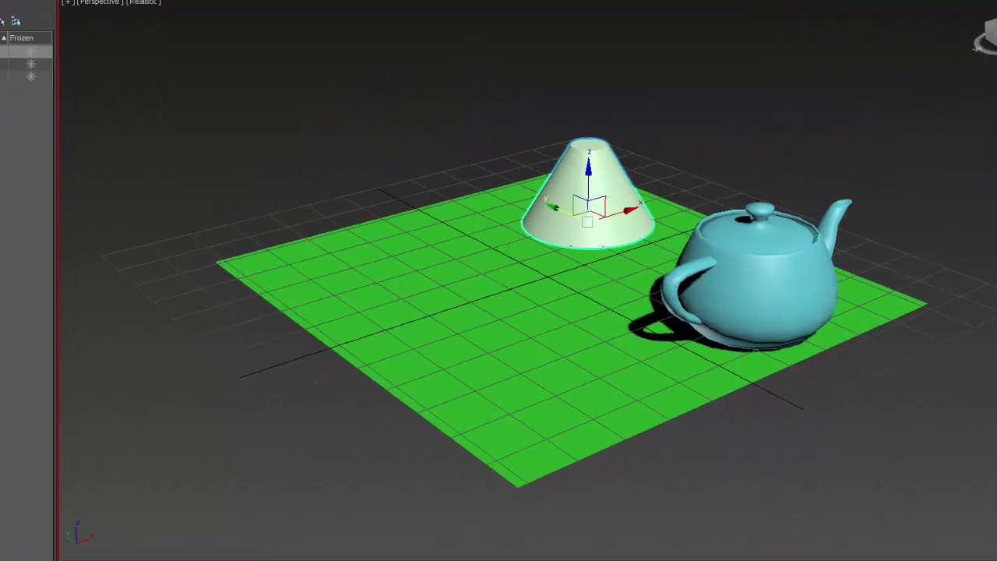
pyautogui.click(874, 395)
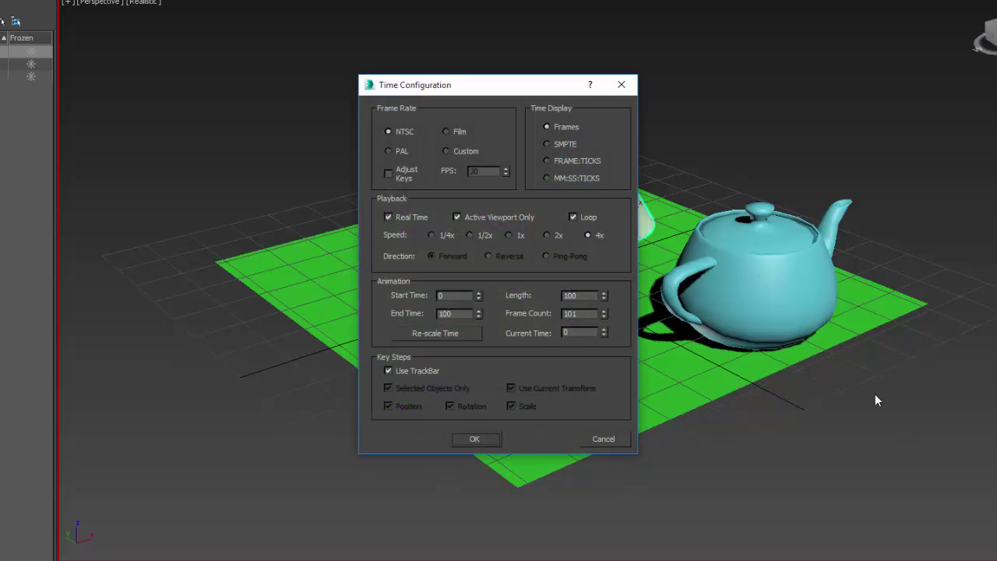
# - Set playback speed to 1/4x, adjust the End Time spinner, and confirm with the animation ending at 100
pyautogui.click(431, 235)
pyautogui.click(478, 310)
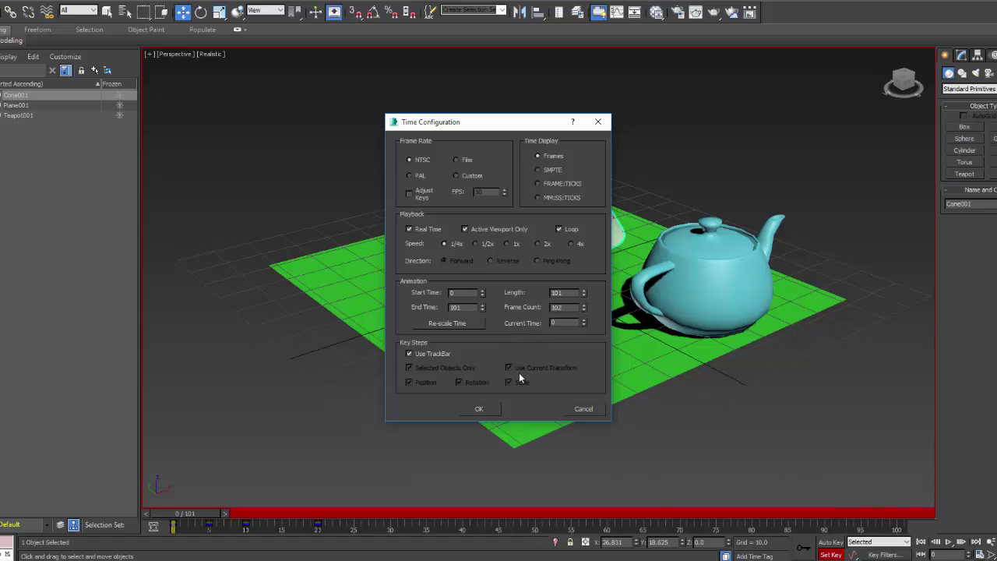
pyautogui.click(483, 307)
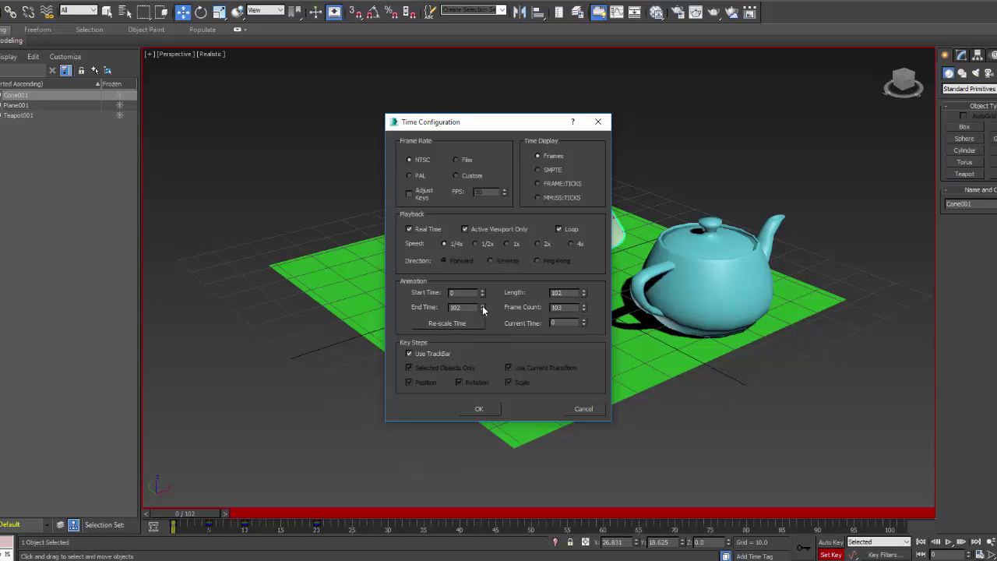
pyautogui.click(483, 307)
pyautogui.click(483, 307)
pyautogui.click(483, 307)
pyautogui.click(483, 307)
pyautogui.click(483, 307)
pyautogui.click(483, 307)
pyautogui.click(483, 307)
pyautogui.click(483, 307)
pyautogui.click(483, 307)
pyautogui.click(483, 307)
pyautogui.click(483, 307)
pyautogui.click(483, 306)
pyautogui.click(483, 307)
pyautogui.click(482, 307)
pyautogui.click(483, 307)
pyautogui.click(483, 307)
pyautogui.click(483, 307)
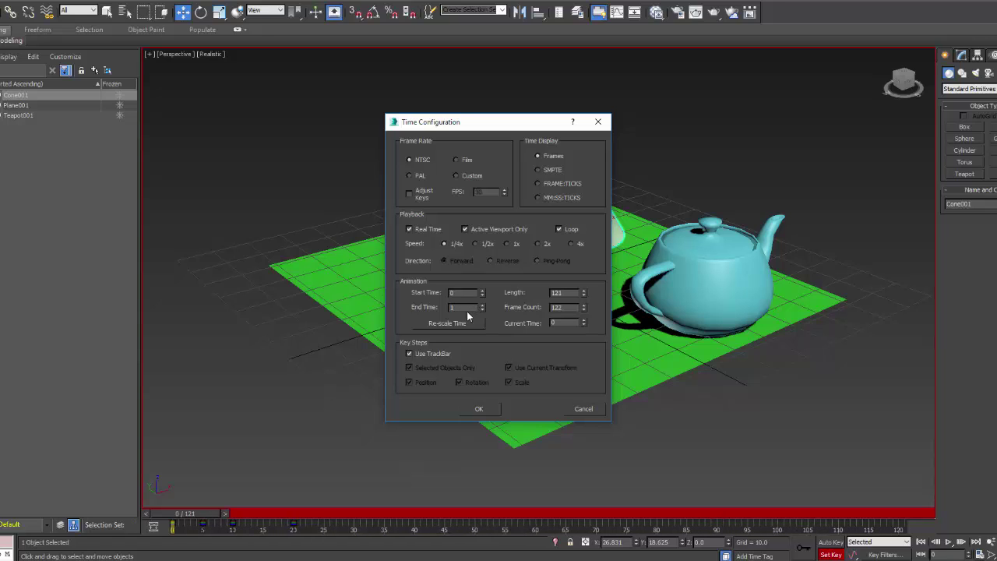
pyautogui.click(479, 410)
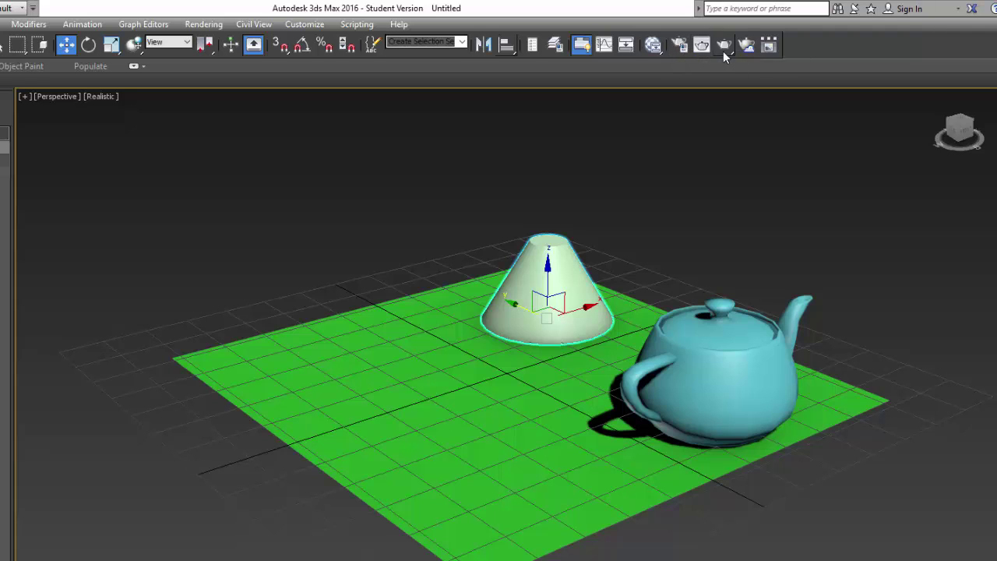
# - In Render Setup, set Time Output to Range and open the Render Output file chooser
pyautogui.click(681, 45)
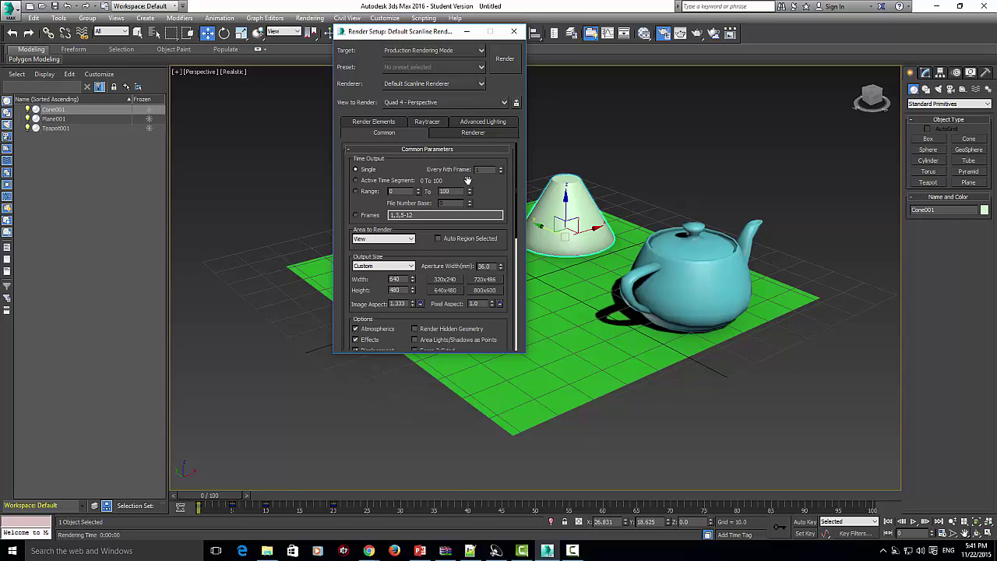
pyautogui.click(355, 191)
pyautogui.scroll(-3, 417, 194)
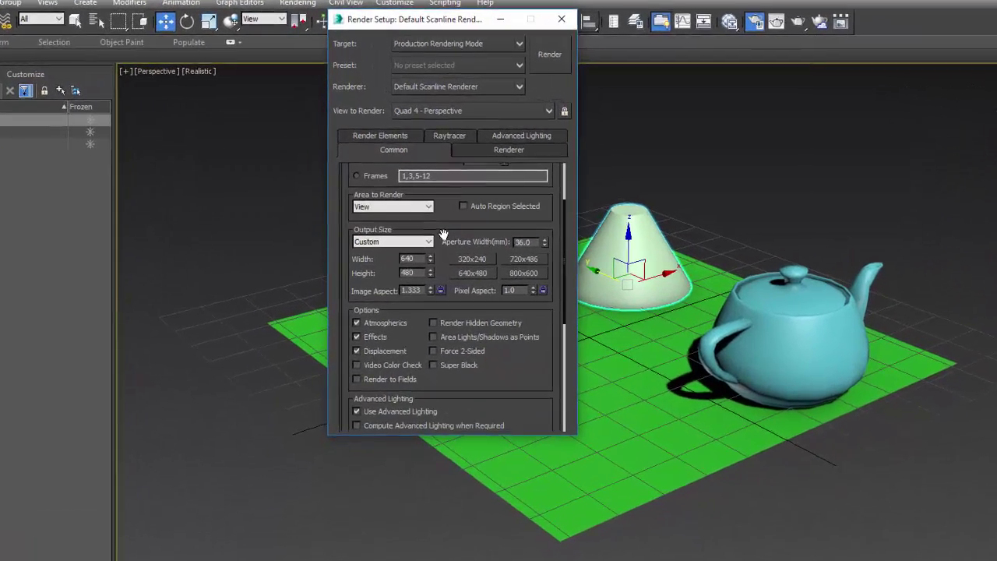
pyautogui.scroll(-5, 448, 238)
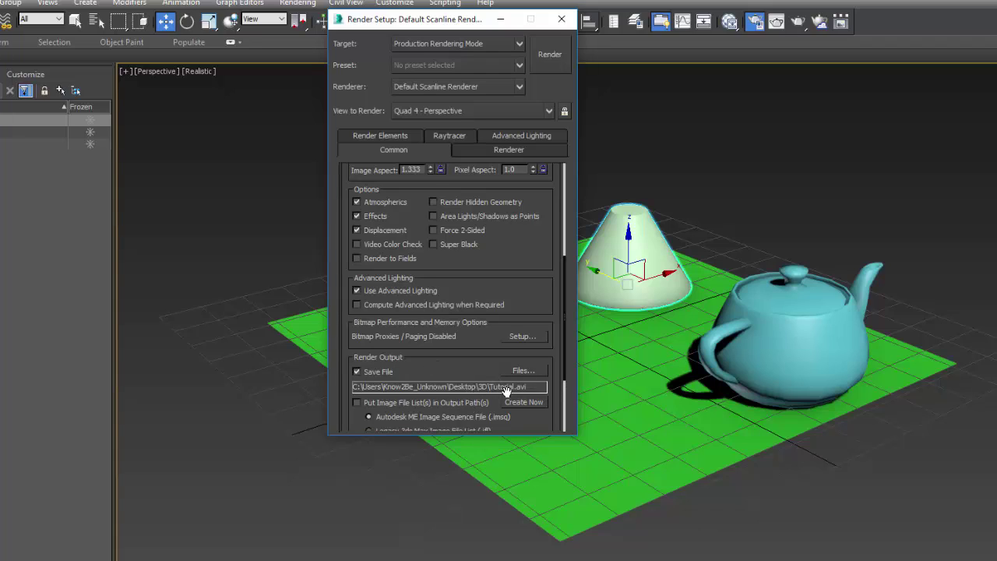
pyautogui.click(523, 371)
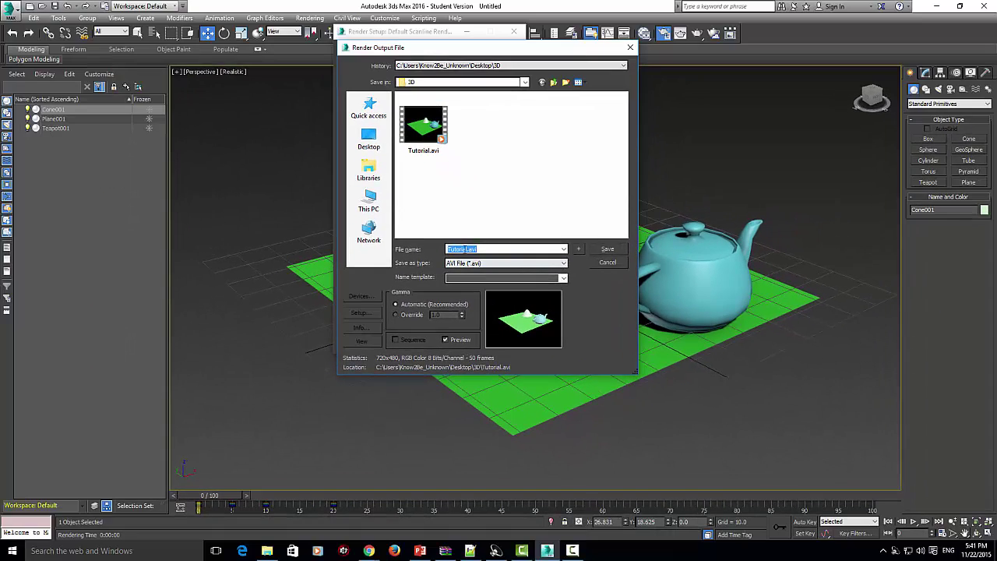
# - Keep AVI File as the type and save output as Tutorial.avi, overwriting the existing file
pyautogui.click(561, 266)
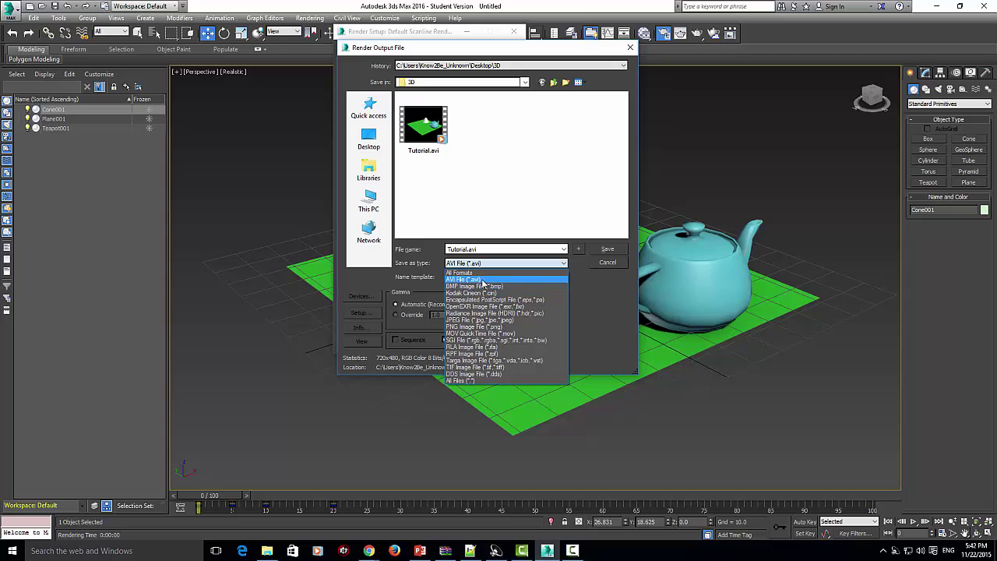
pyautogui.click(483, 280)
pyautogui.click(607, 250)
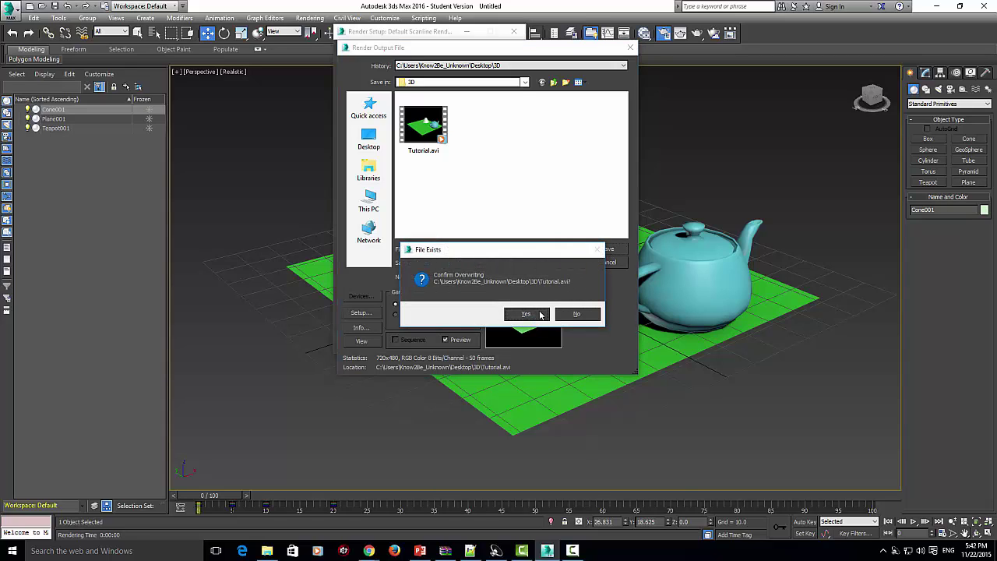
pyautogui.click(539, 314)
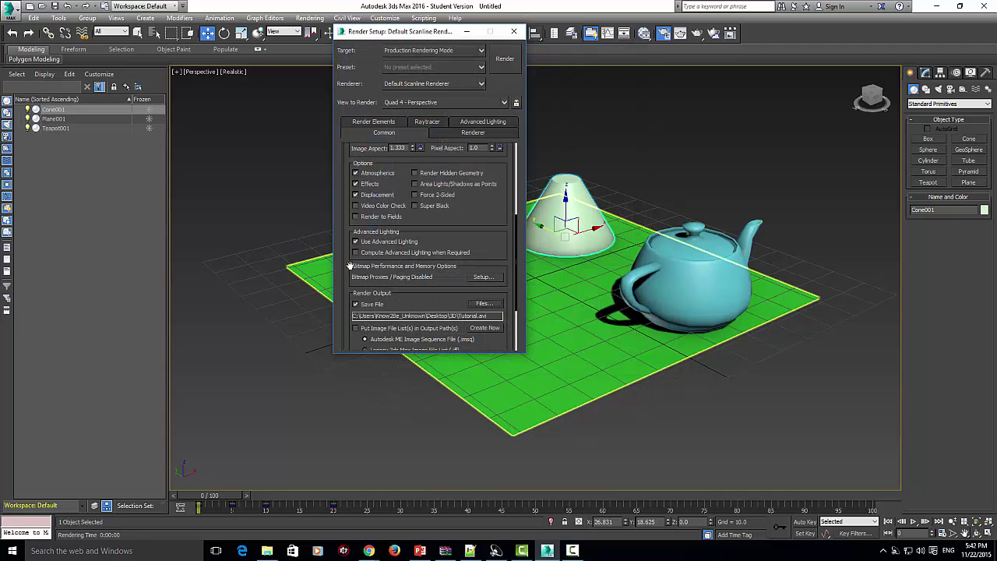
# - Render all 101 frames over the old Tutorial.avi, then close the rendered frame window
pyautogui.scroll(-2, 431, 298)
pyautogui.scroll(4, 430, 298)
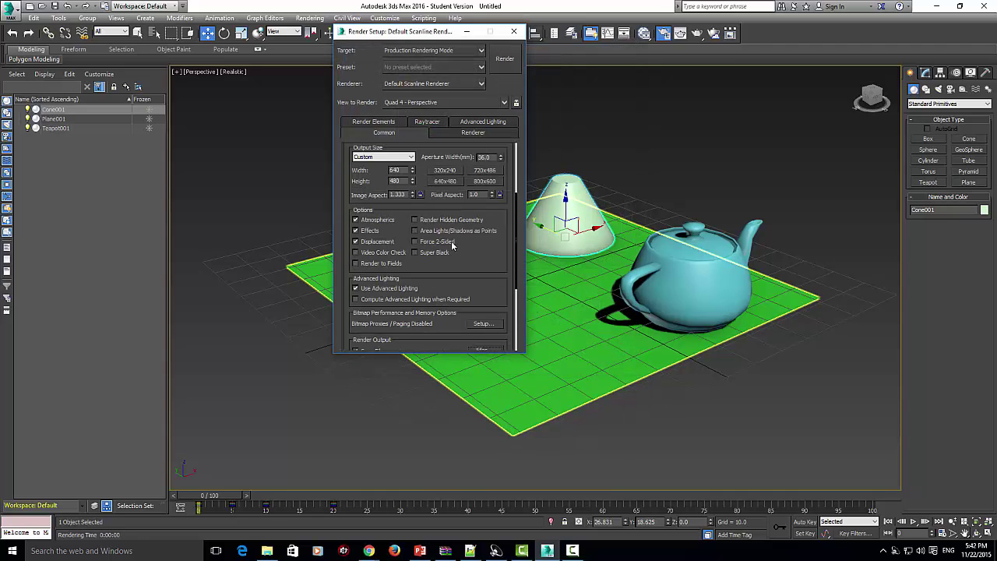
pyautogui.scroll(1, 452, 247)
pyautogui.scroll(3, 451, 246)
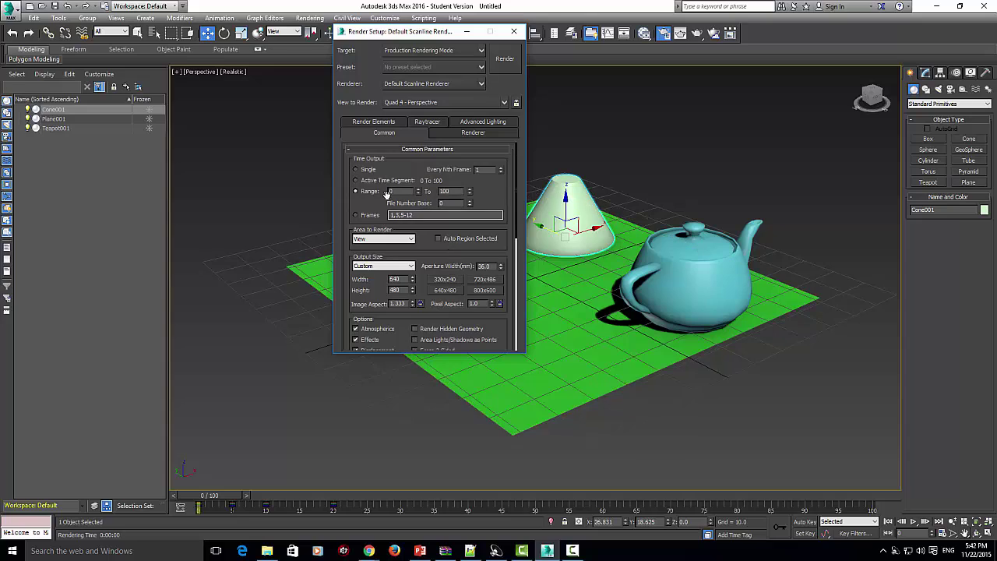
pyautogui.scroll(-5, 388, 233)
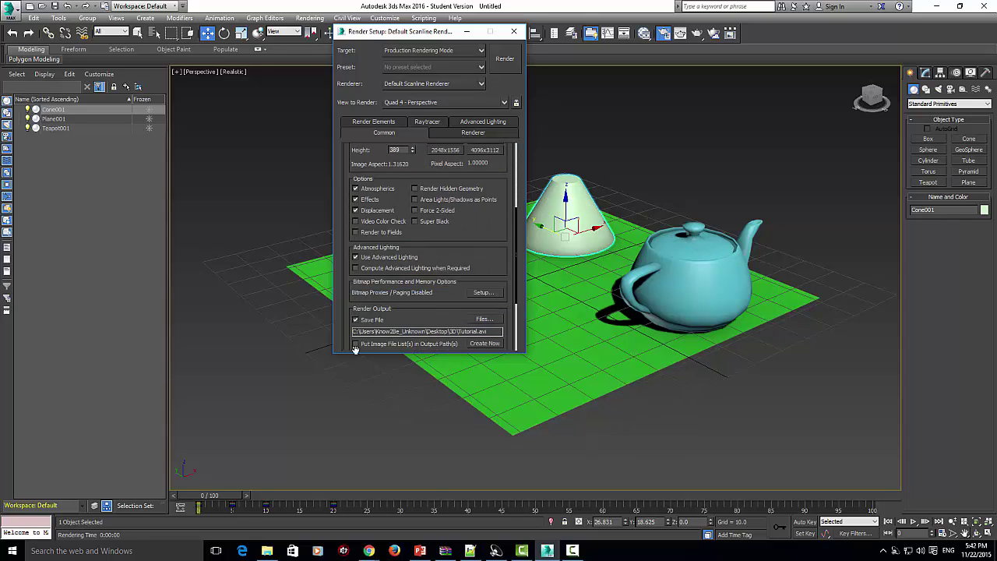
pyautogui.scroll(-3, 362, 326)
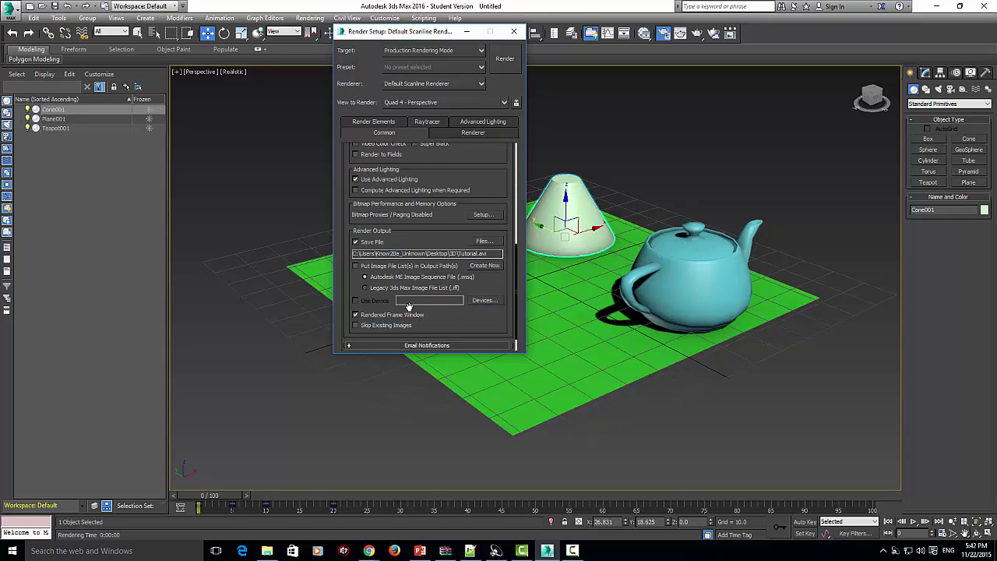
pyautogui.scroll(3, 409, 302)
pyautogui.click(505, 59)
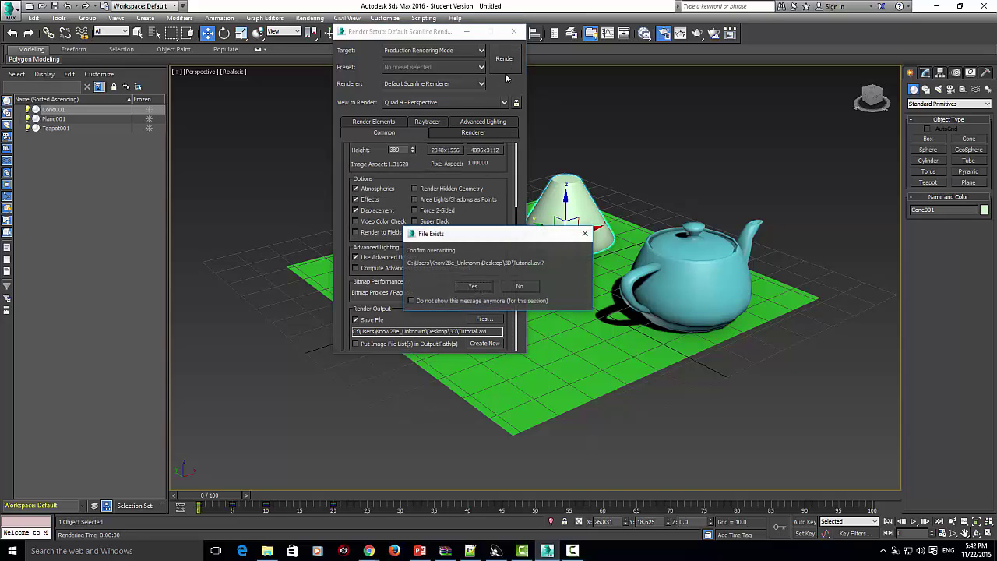
pyautogui.click(477, 287)
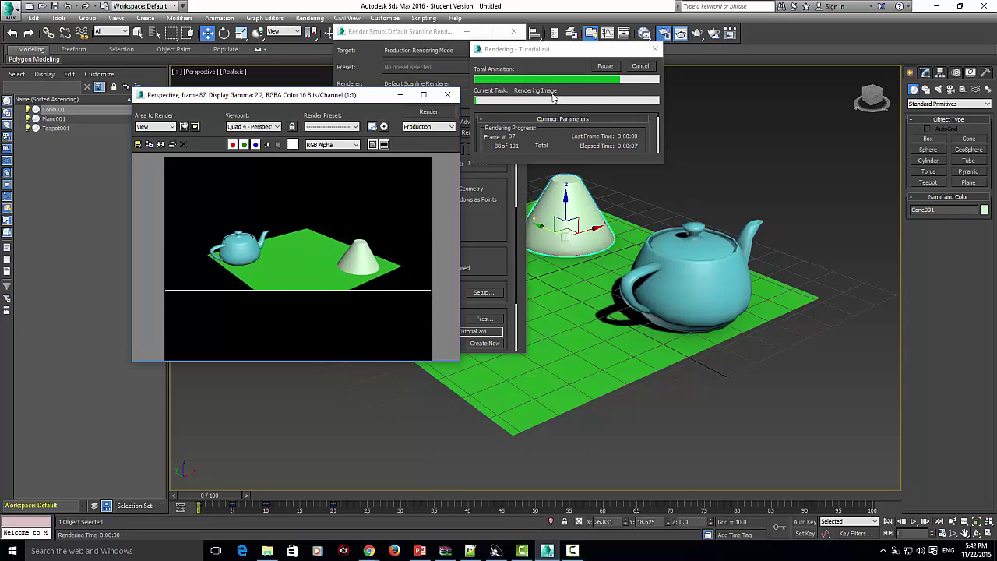
pyautogui.click(454, 95)
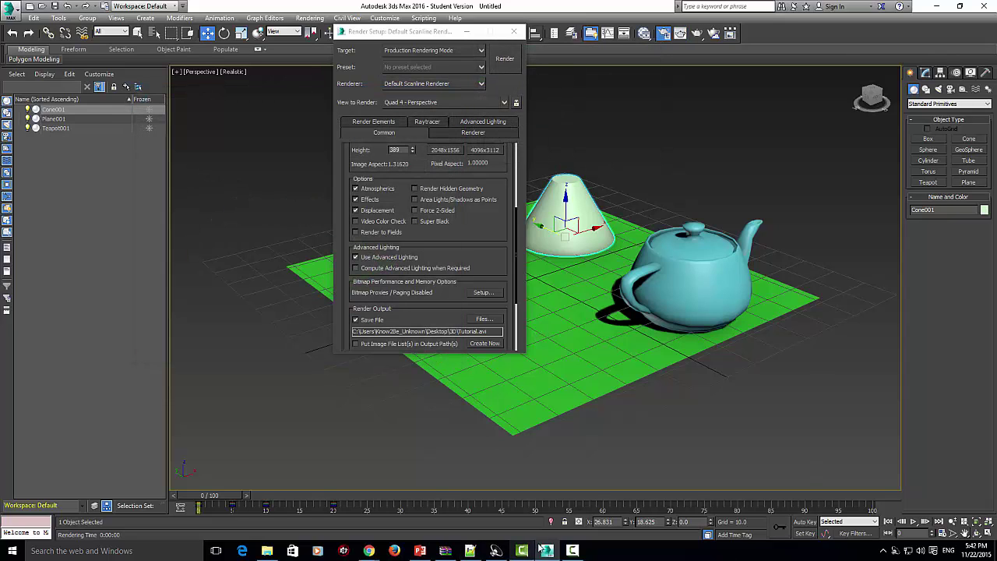
# - Open Tutorial.avi from the 3D folder in File Explorer and play it in Windows Media Player
pyautogui.click(572, 551)
pyautogui.click(947, 501)
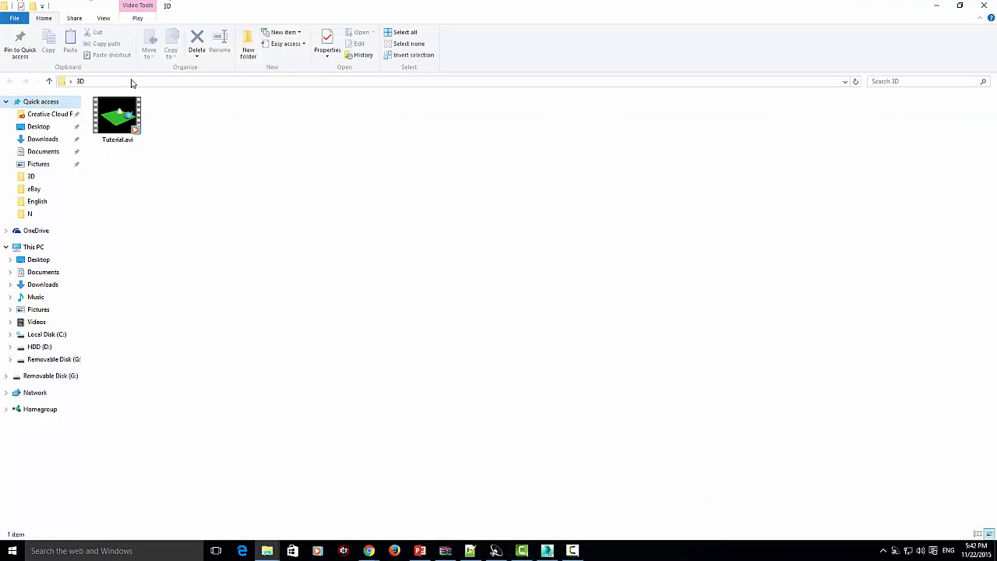
pyautogui.click(127, 120)
pyautogui.doubleClick(127, 119)
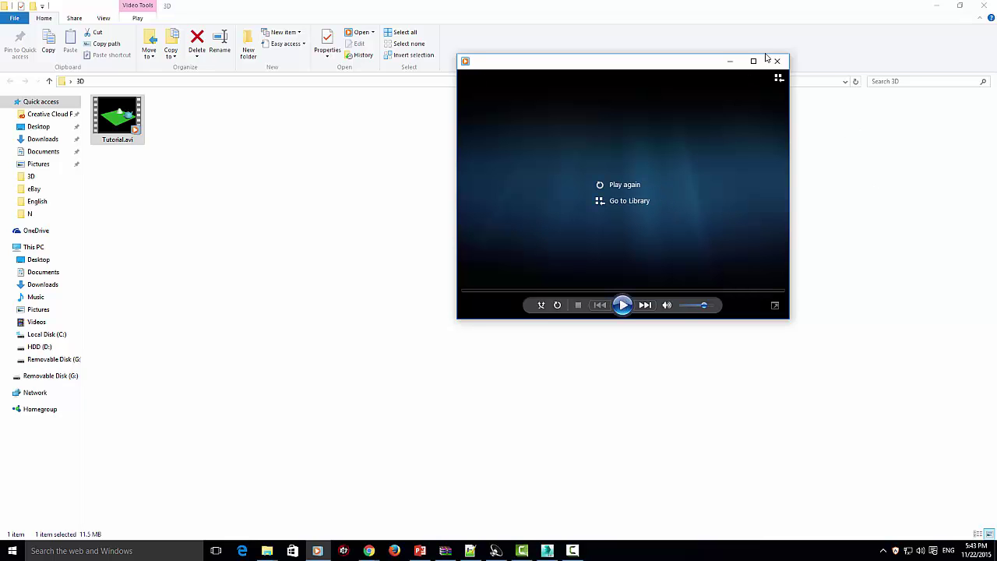
pyautogui.click(573, 551)
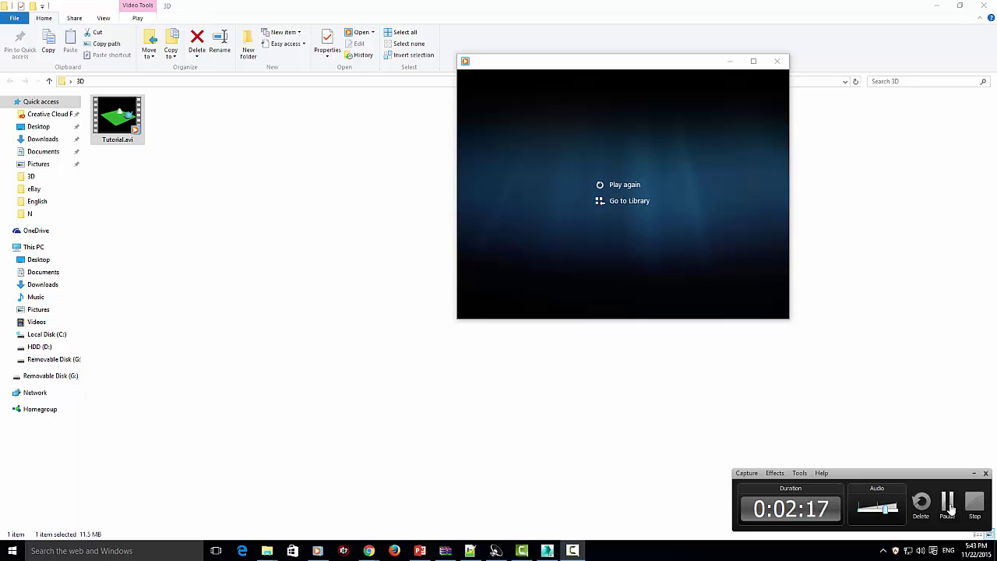